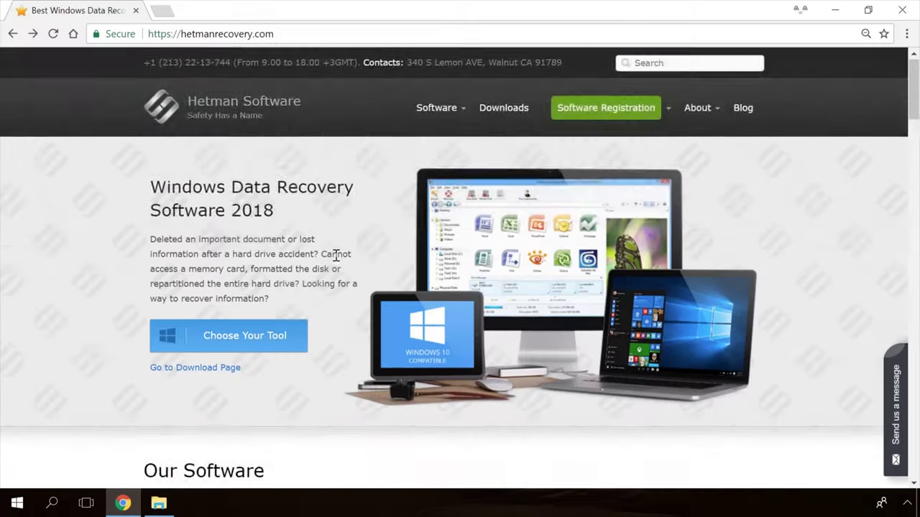
Download the Hetman Partition Recovery 2.8 installer from its product page under Our Software
scroll(335, 256, "down", 15)
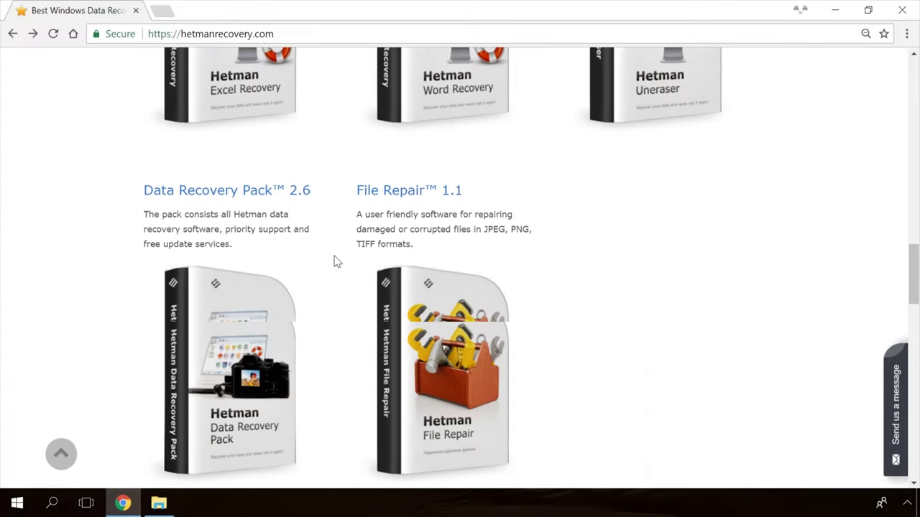
scroll(336, 262, "up", 14)
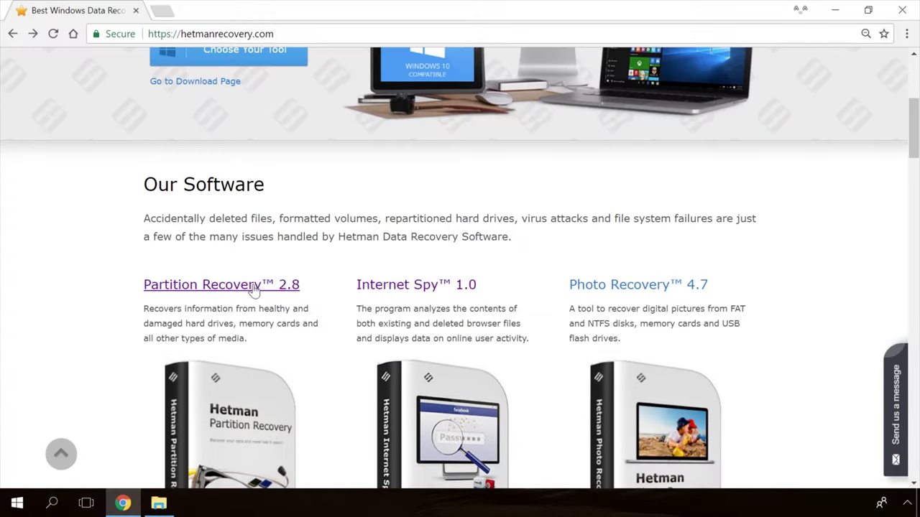
left_click(254, 289)
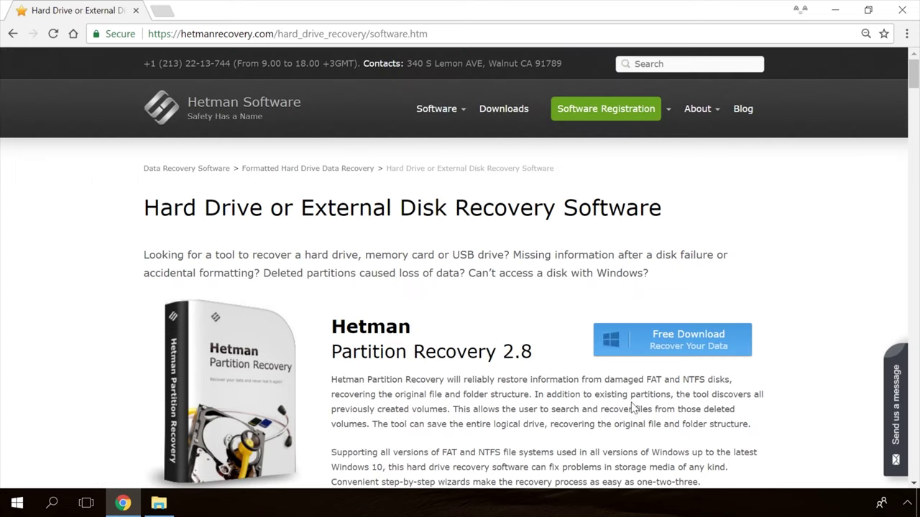
left_click(660, 343)
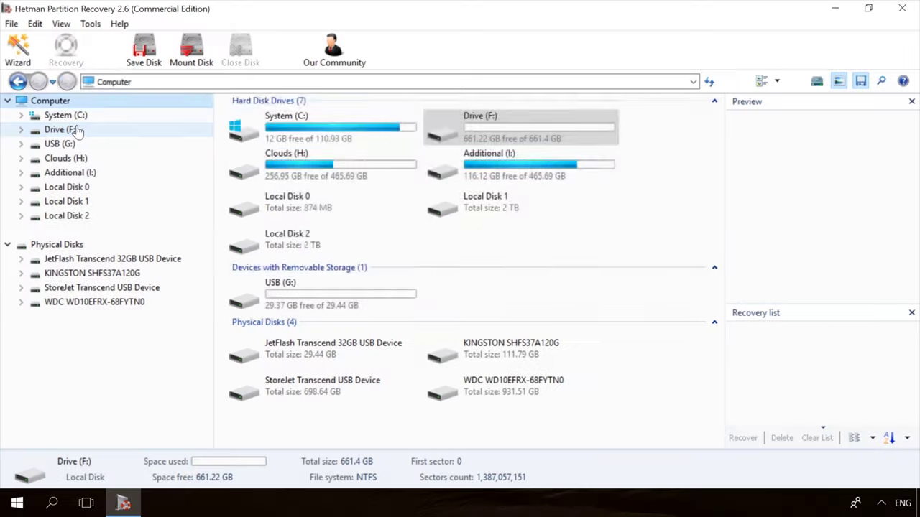
Finish the Drive F: analysis and preview the deleted image 19779_en_1.jpg
left_click(576, 392)
left_click(573, 388)
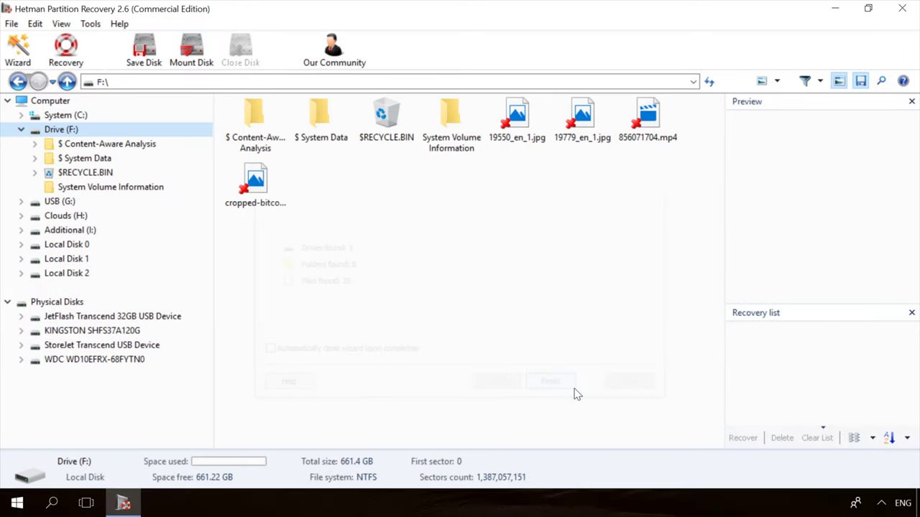
left_click(579, 127)
Recover the deleted video 856071704.mp4, saving it to the hard disk
left_click(645, 120)
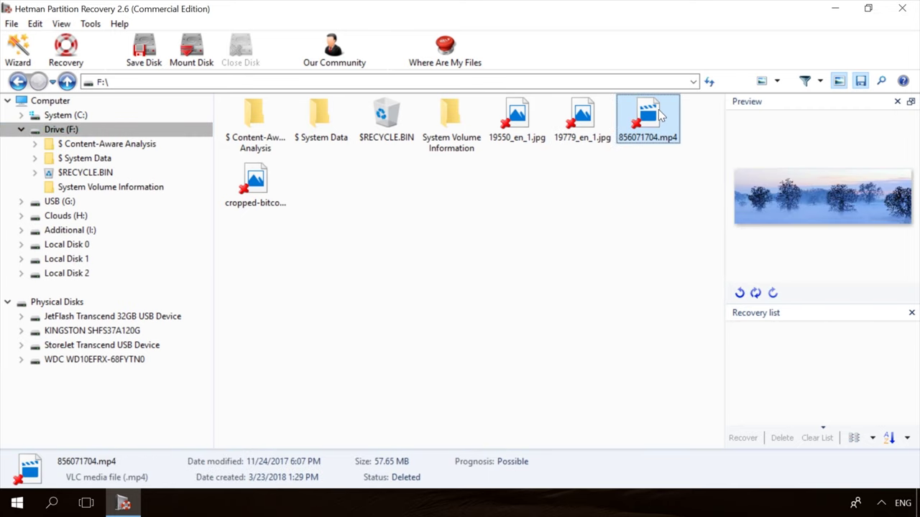
left_click(70, 48)
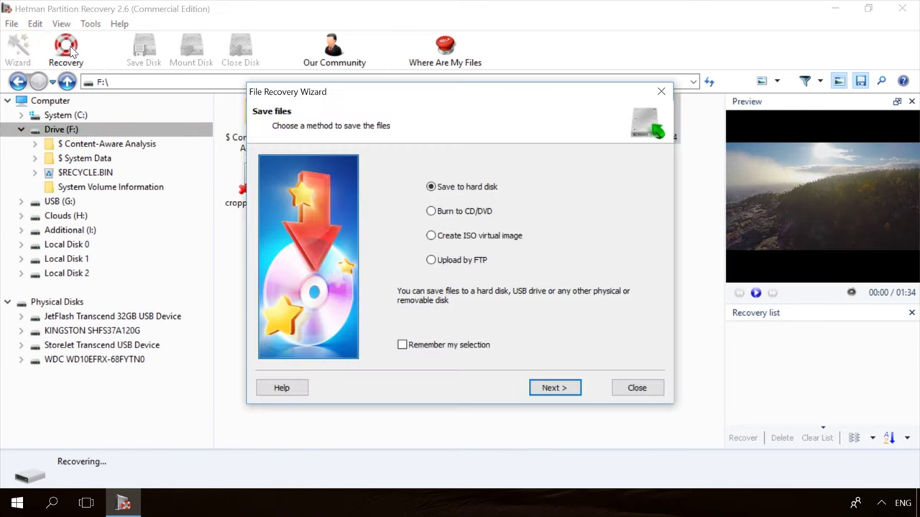
left_click(554, 388)
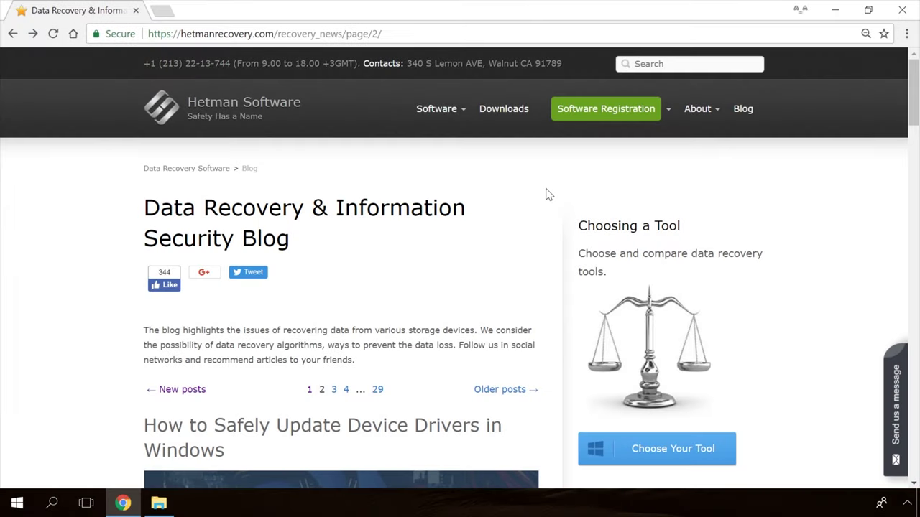
Open the How to Fix the Windows Detected a Hard Disk Problem Error article from the blog
scroll(549, 193, "down", 3)
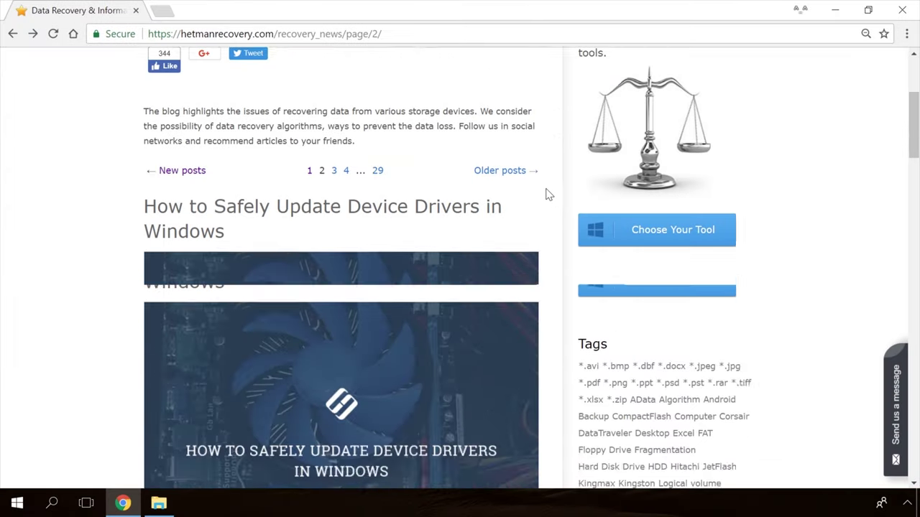
scroll(549, 194, "down", 20)
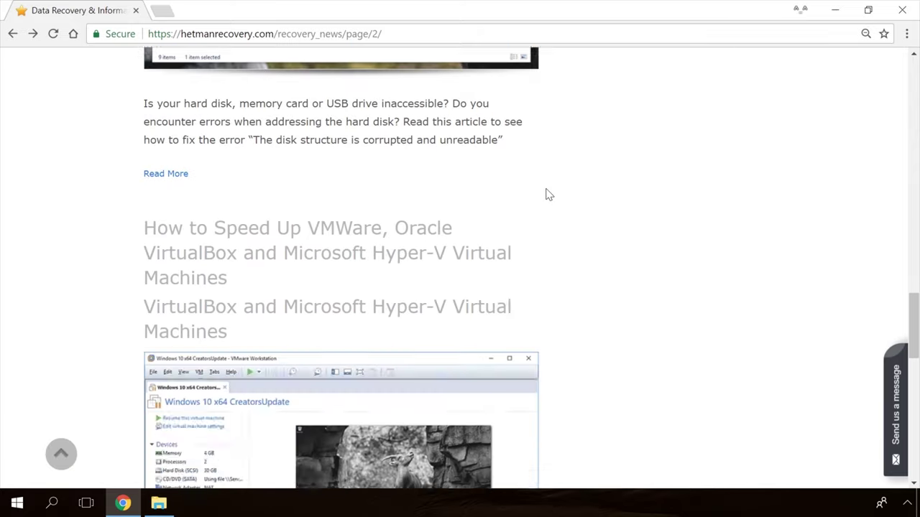
scroll(548, 194, "down", 8)
scroll(548, 194, "up", 13)
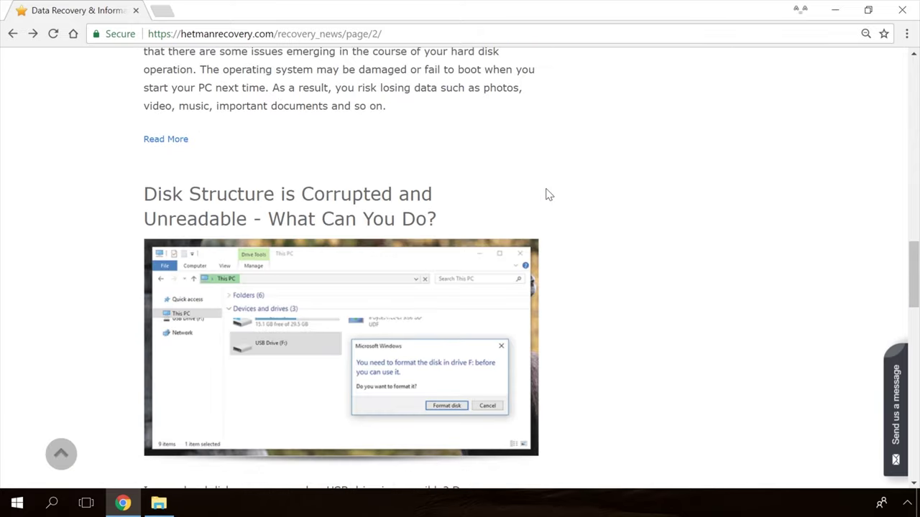
scroll(549, 194, "up", 6)
left_click(349, 255)
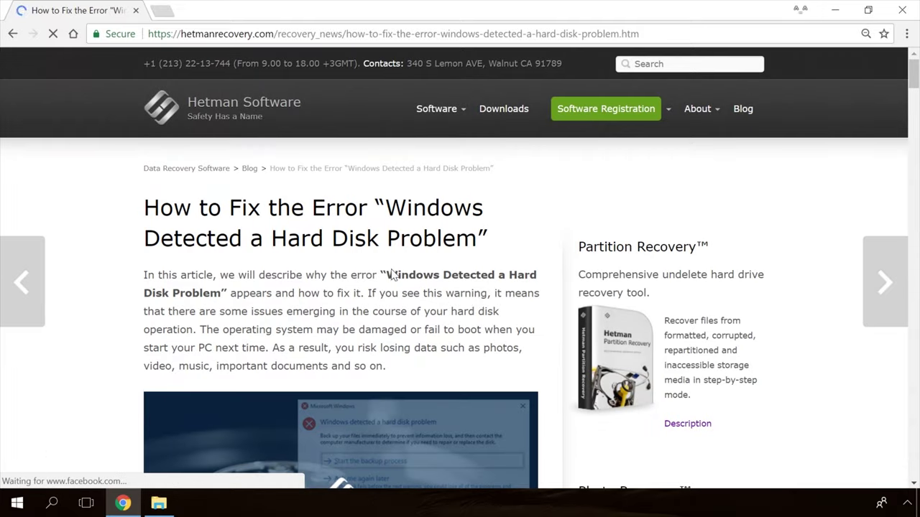
Expand the article's Send us a message form
scroll(550, 309, "down", 15)
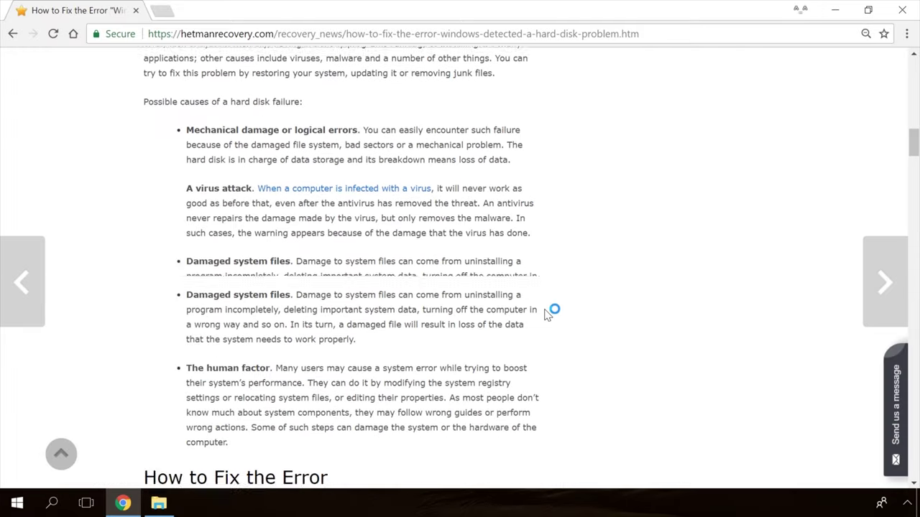
scroll(548, 314, "down", 10)
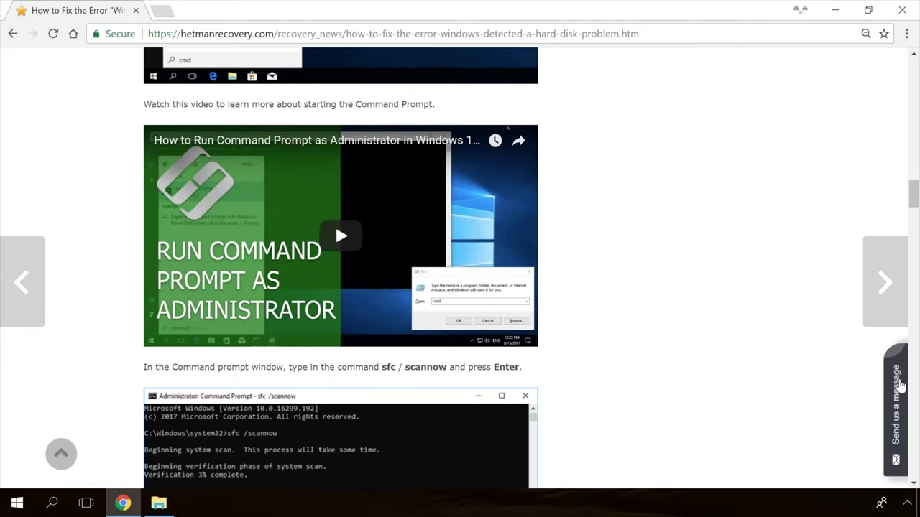
left_click(901, 387)
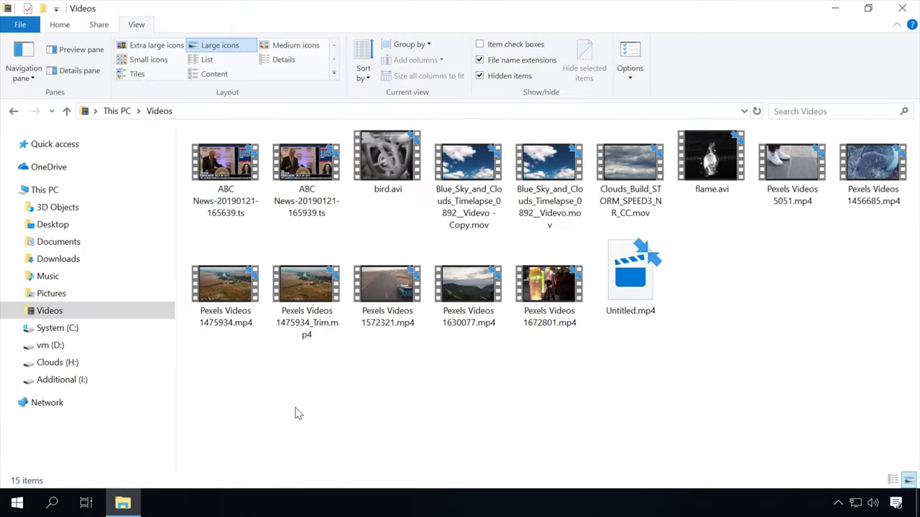
Browse the Pictures, Music and Downloads folders, ending back in Pictures
left_click(48, 296)
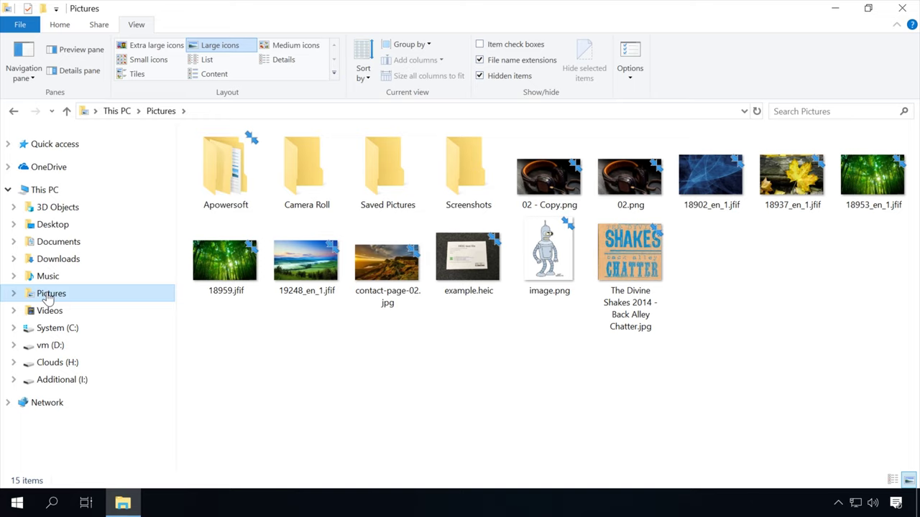
left_click(45, 280)
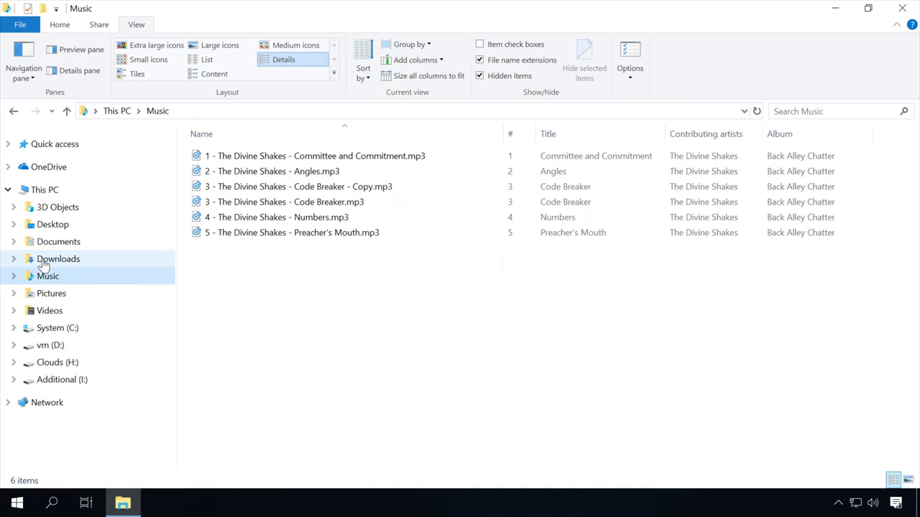
left_click(43, 265)
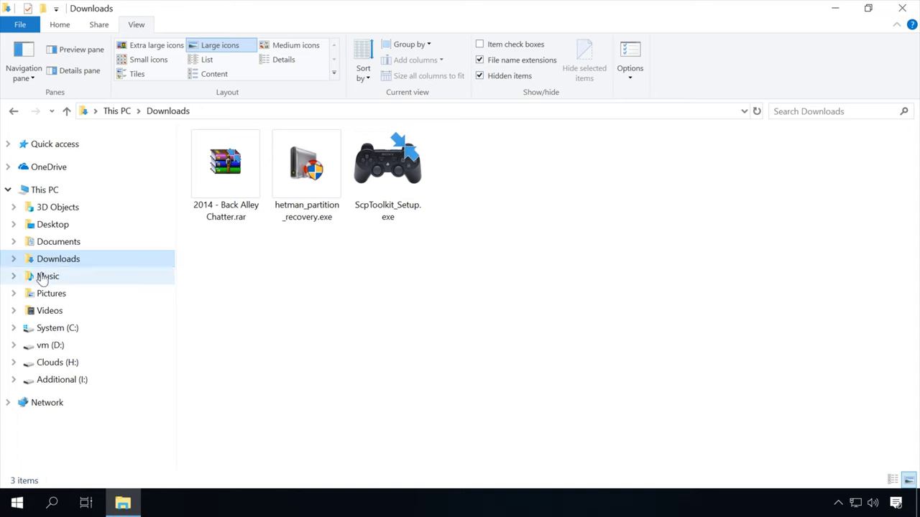
left_click(45, 295)
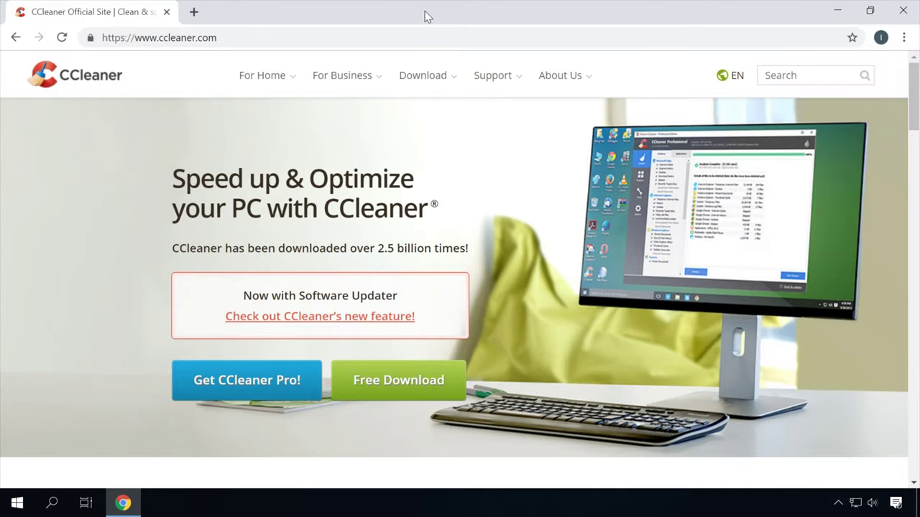
Open the CCleaner Free download page and scroll to the free-versus-paid comparison table
scroll(382, 380, "down", 6)
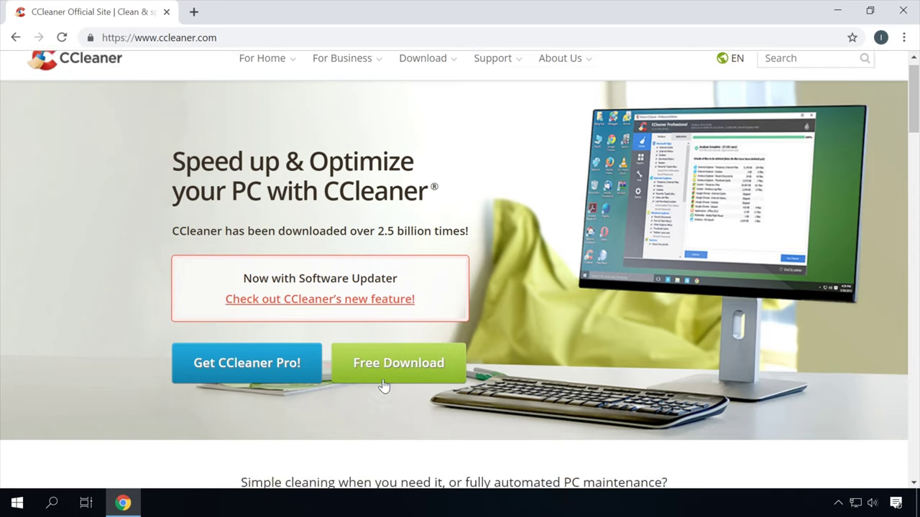
scroll(383, 386, "down", 4)
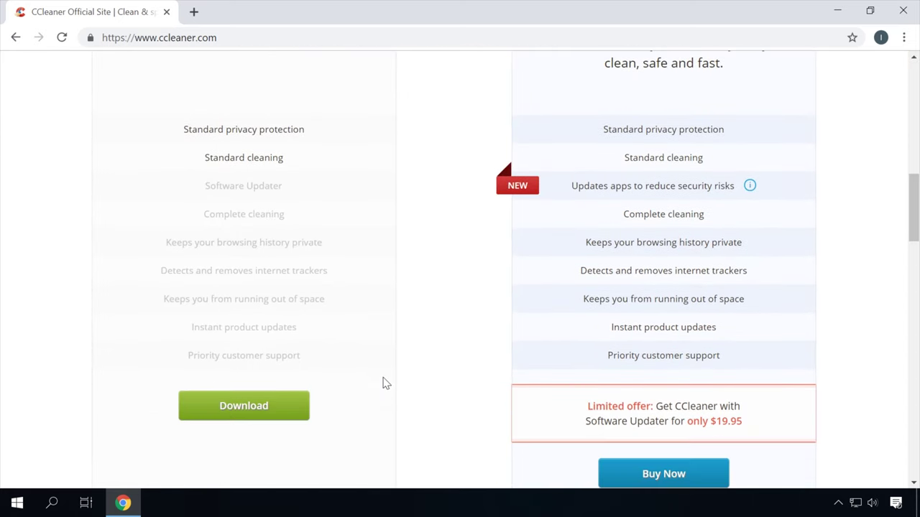
left_click(287, 407)
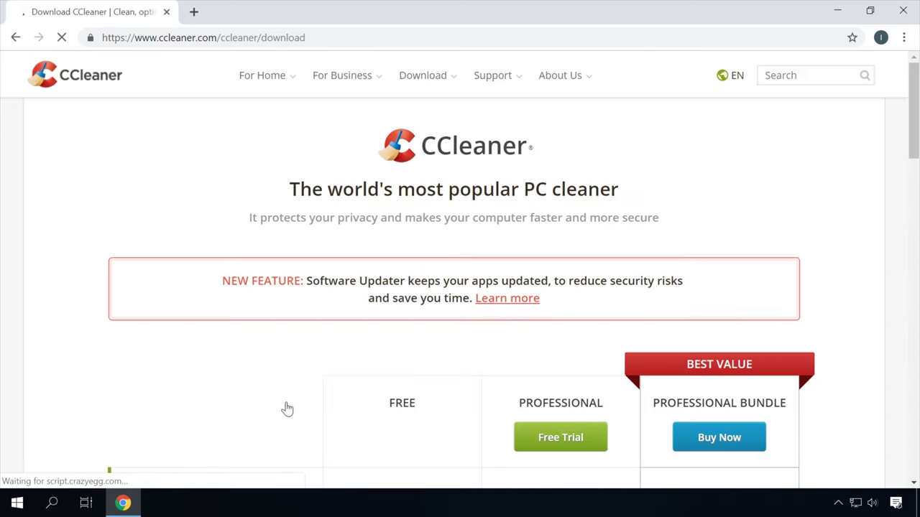
scroll(287, 409, "down", 10)
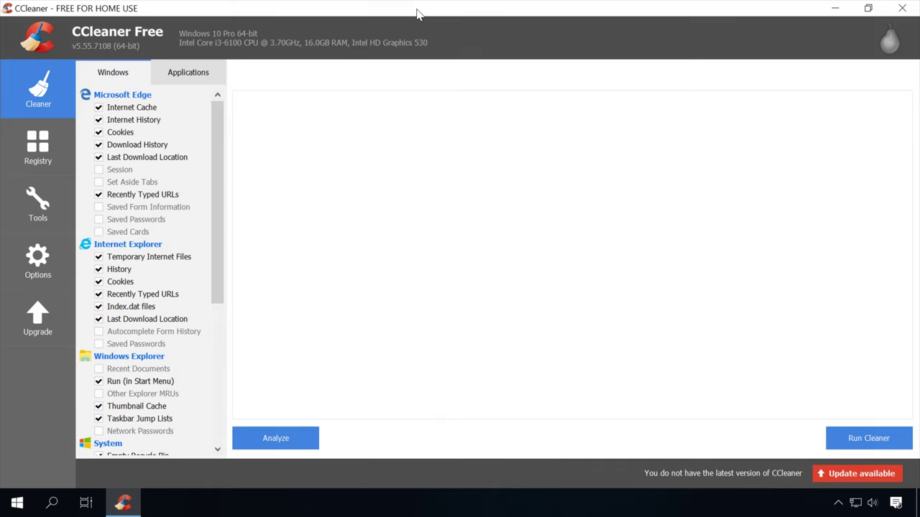
Open Duplicate Finder from CCleaner's Tools section
left_click(45, 205)
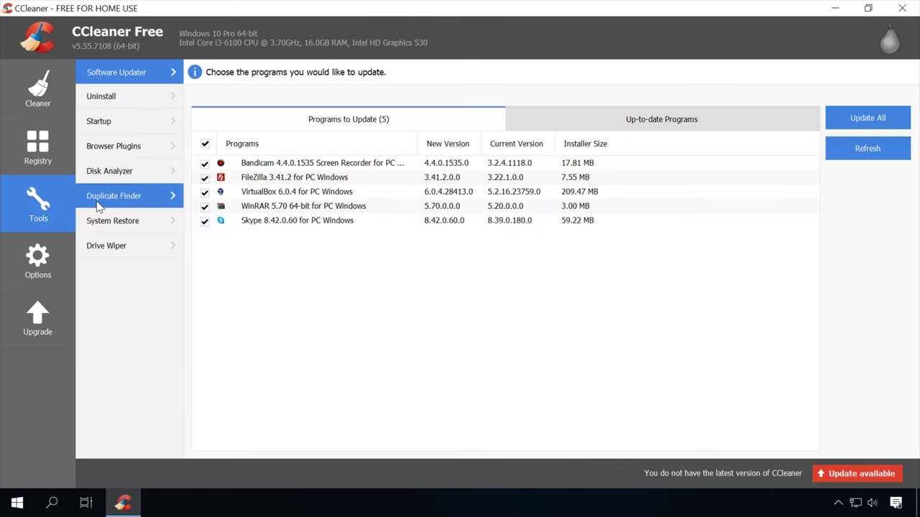
left_click(99, 205)
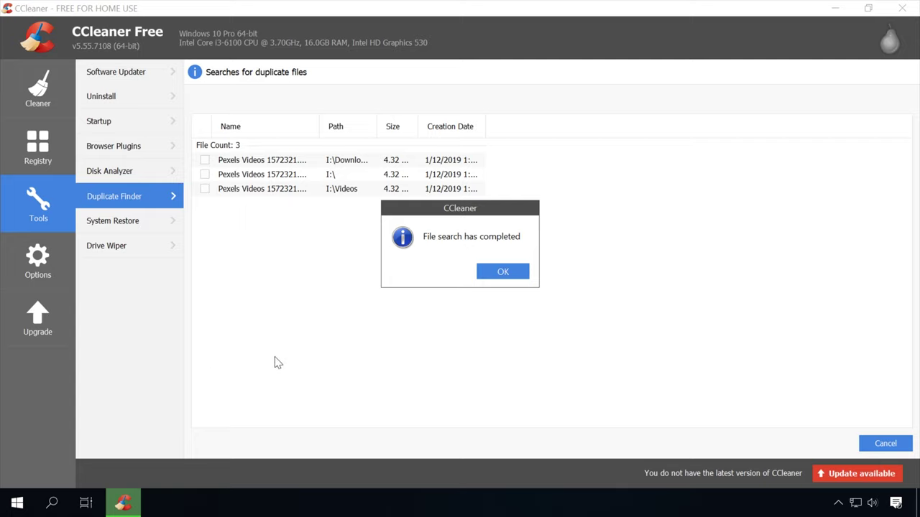
Widen the Name and Path columns, then tick the Downloads and I:\ copies of Pexels Videos 1572321.mp4
left_click(493, 272)
left_click_drag(377, 126, 573, 125)
left_click_drag(322, 127, 416, 128)
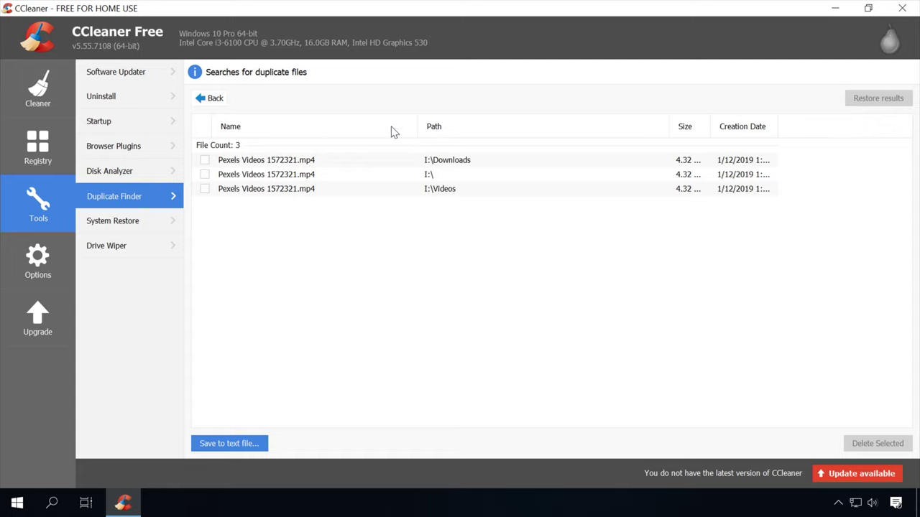
left_click(205, 161)
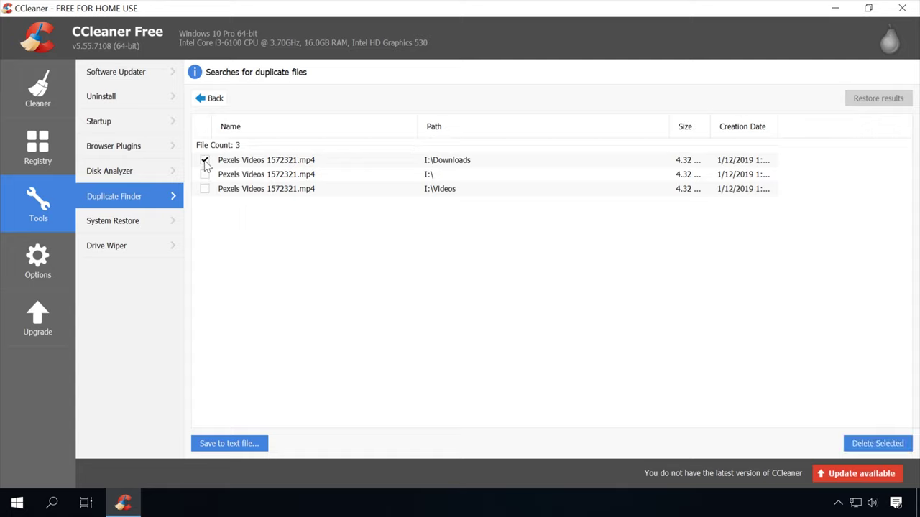
left_click(205, 177)
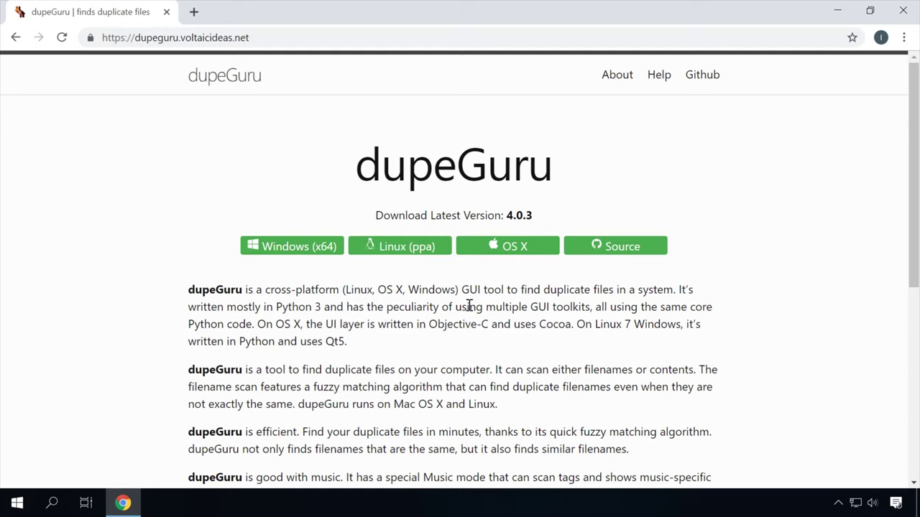
Download the Windows (x64) dupeGuru installer from dupeguru.voltaicideas.net
left_click(285, 253)
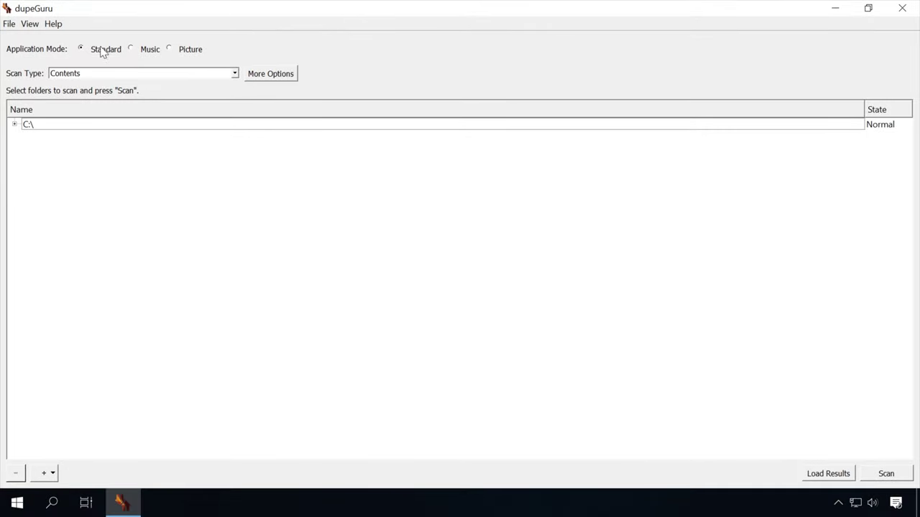
Compare the Music and Picture modes' scan types, then settle on Standard mode with Contents scan
left_click(82, 51)
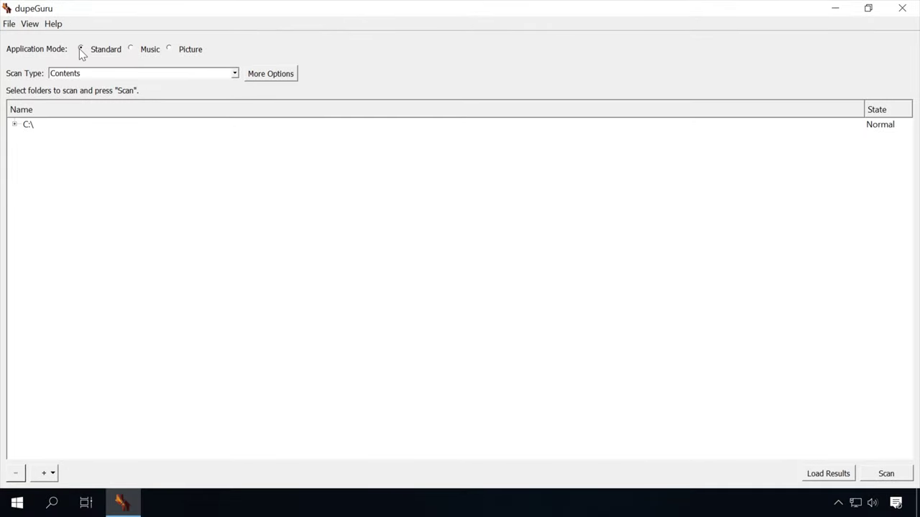
left_click(132, 50)
left_click(125, 75)
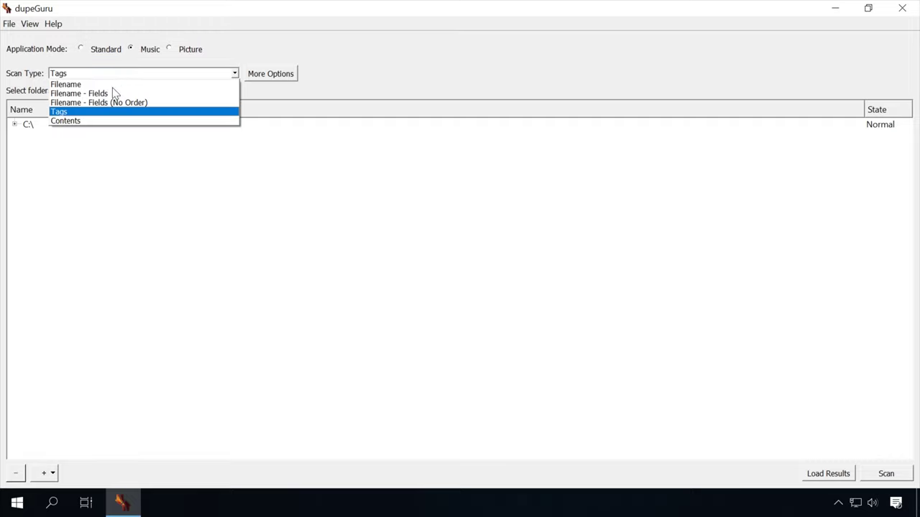
left_click(127, 67)
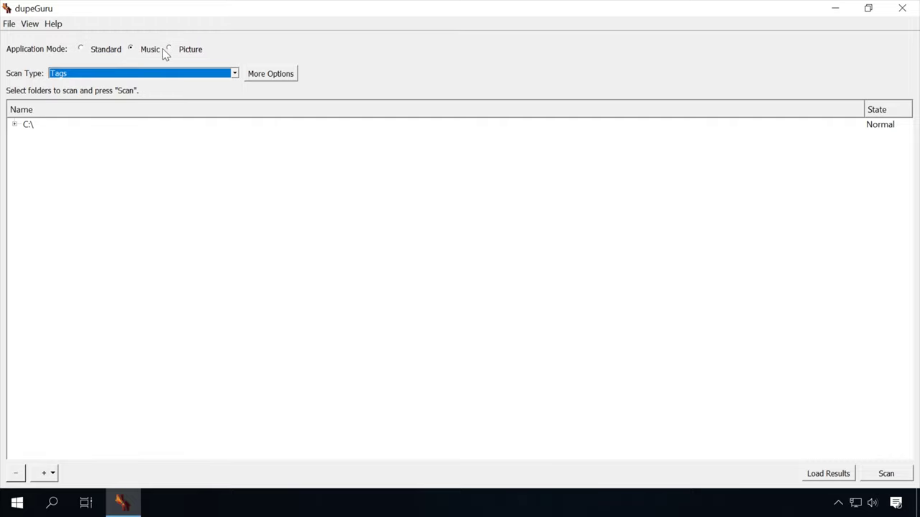
left_click(170, 49)
left_click(147, 74)
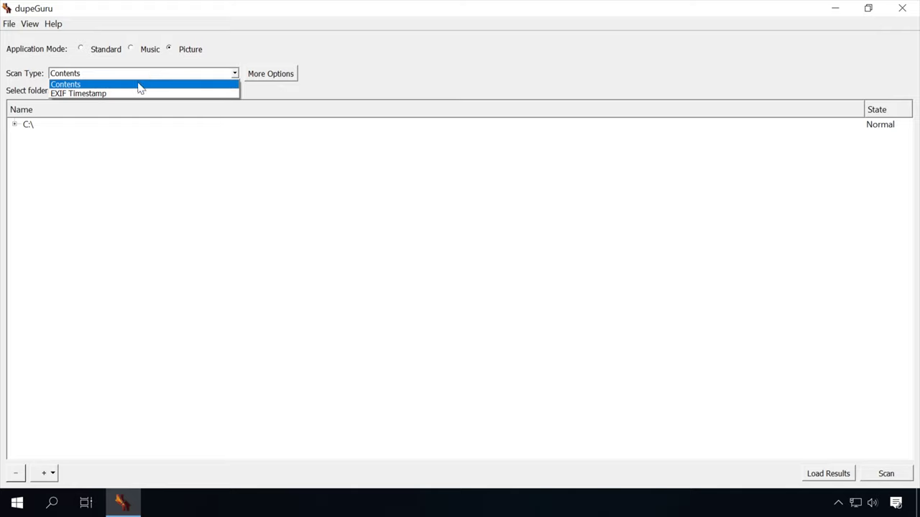
left_click(142, 73)
left_click(81, 49)
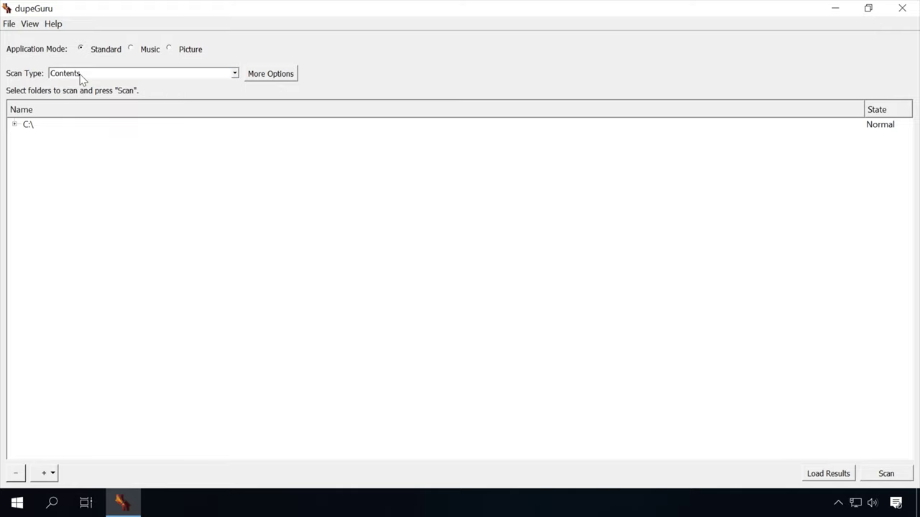
left_click(82, 75)
left_click(283, 36)
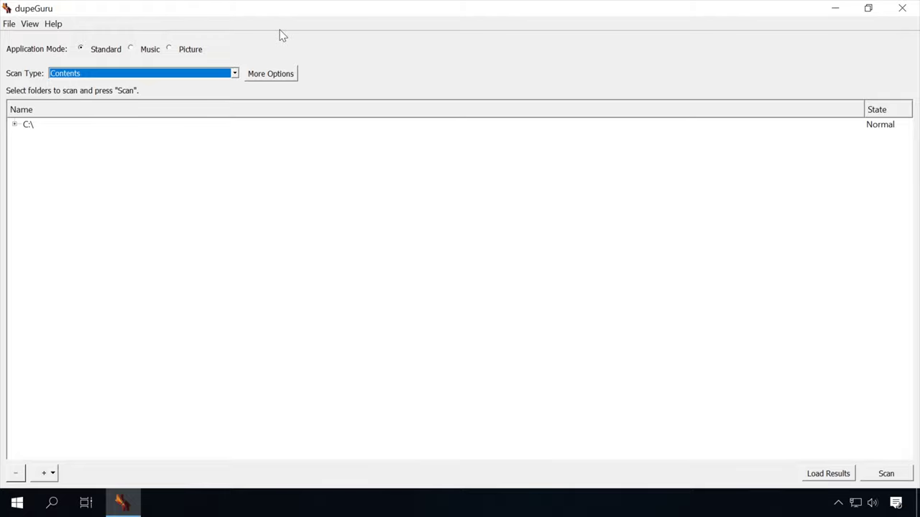
Select C:\ and scan it for duplicate files
left_click(30, 127)
left_click(16, 125)
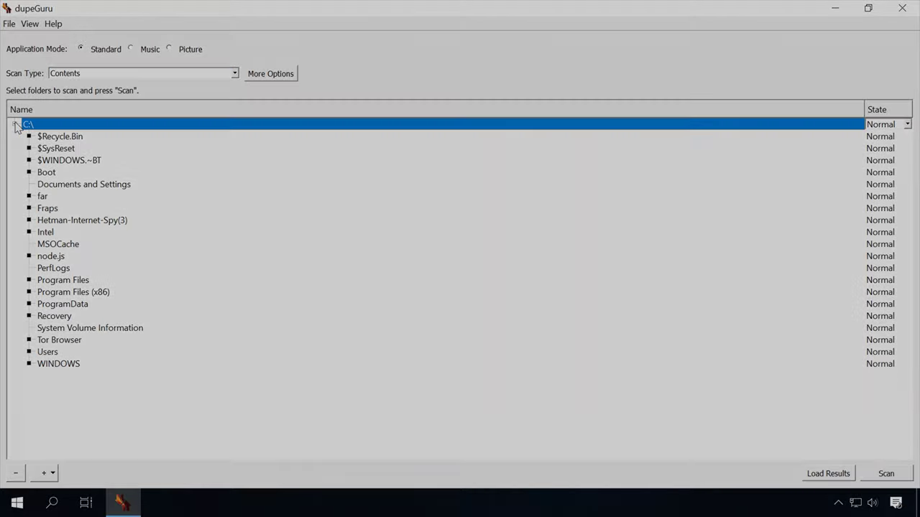
left_click(16, 125)
left_click(887, 474)
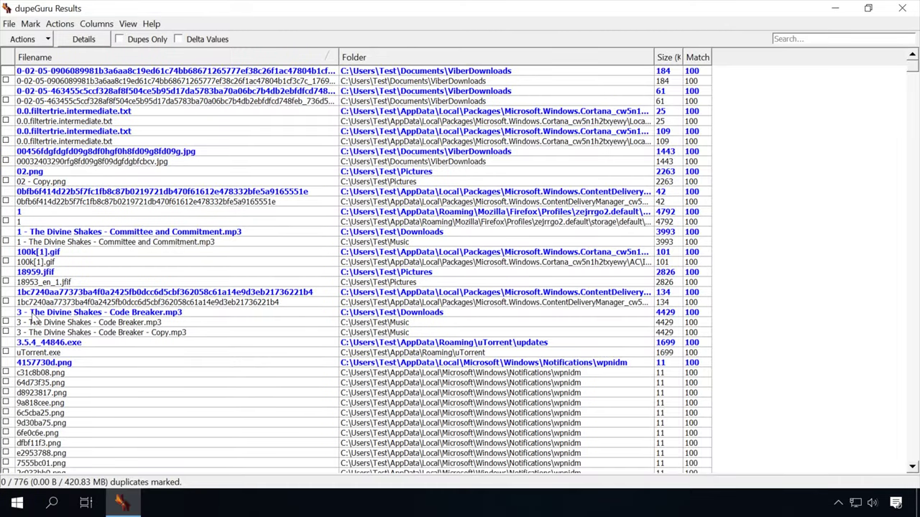
Mark the Code Breaker, Code Breaker copy and Committee and Commitment MP3 duplicates, and show the Actions menu
left_click(6, 322)
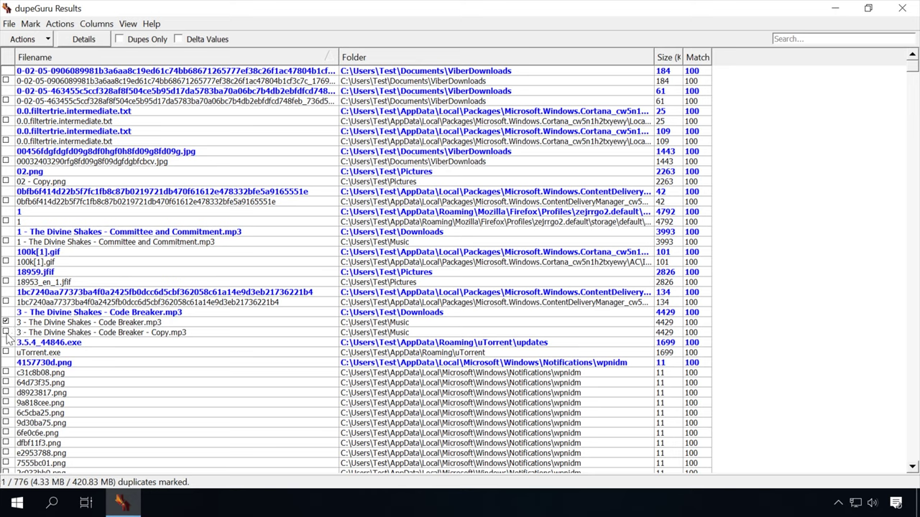
left_click(6, 333)
left_click(6, 243)
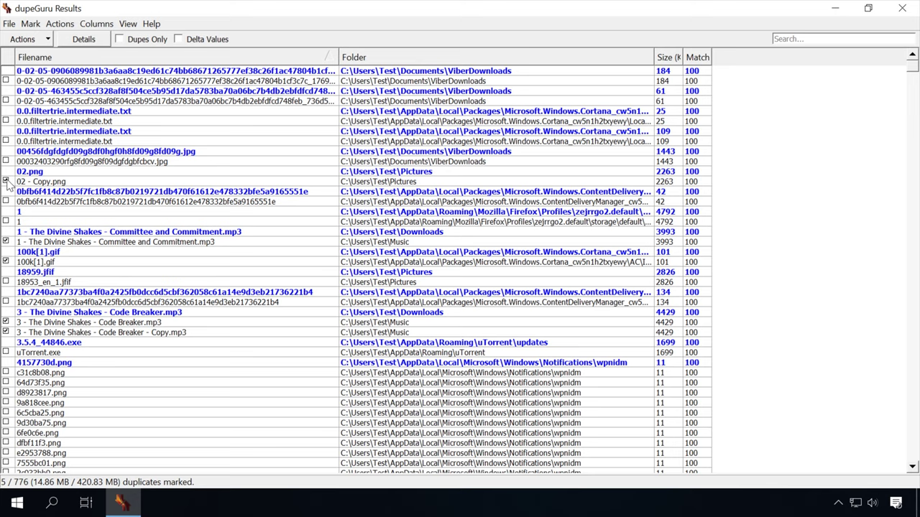
left_click(22, 40)
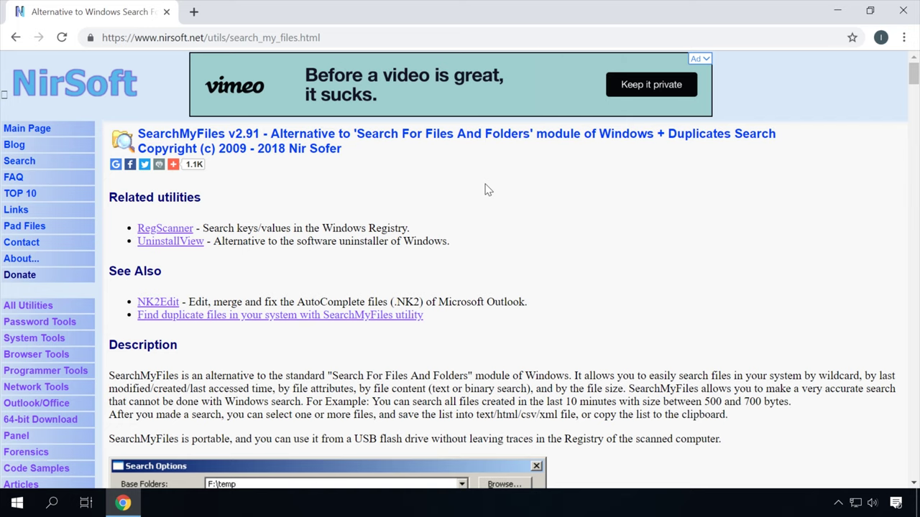
Jump to the download links and download SearchMyFiles for x64
scroll(486, 190, "down", 4)
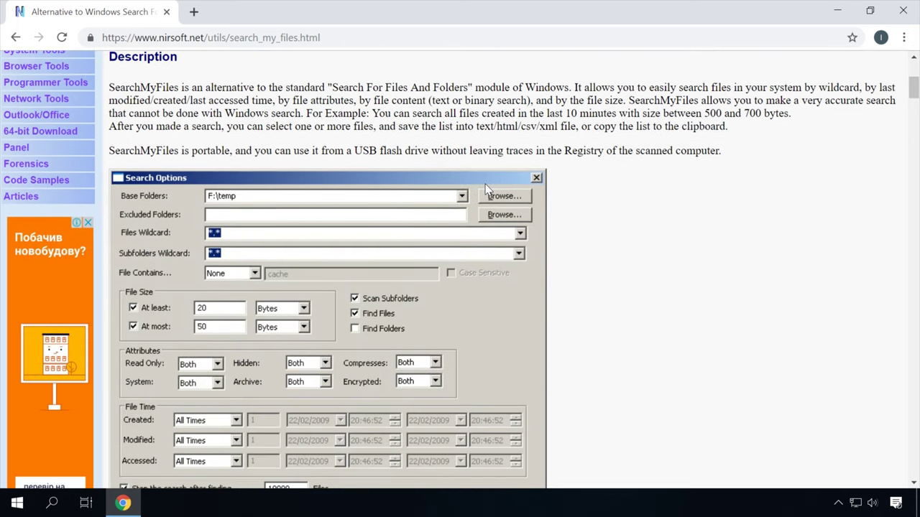
scroll(486, 189, "down", 5)
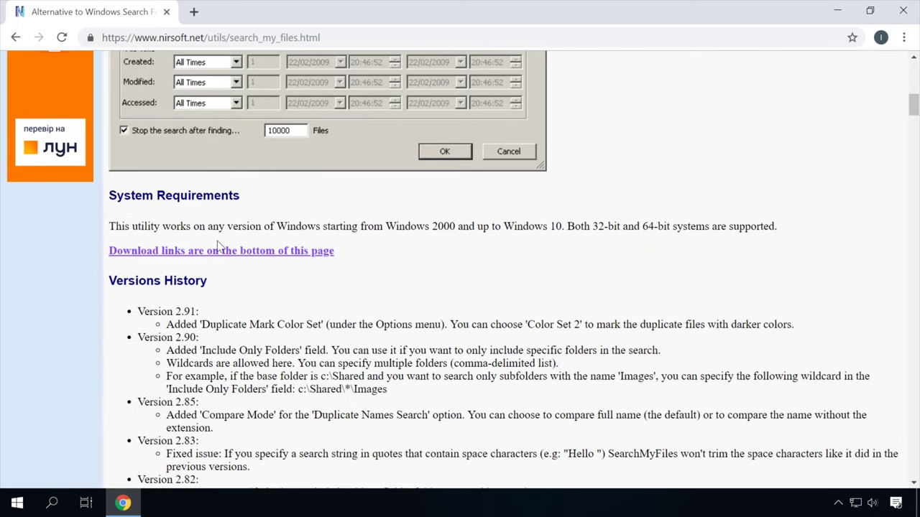
left_click(174, 252)
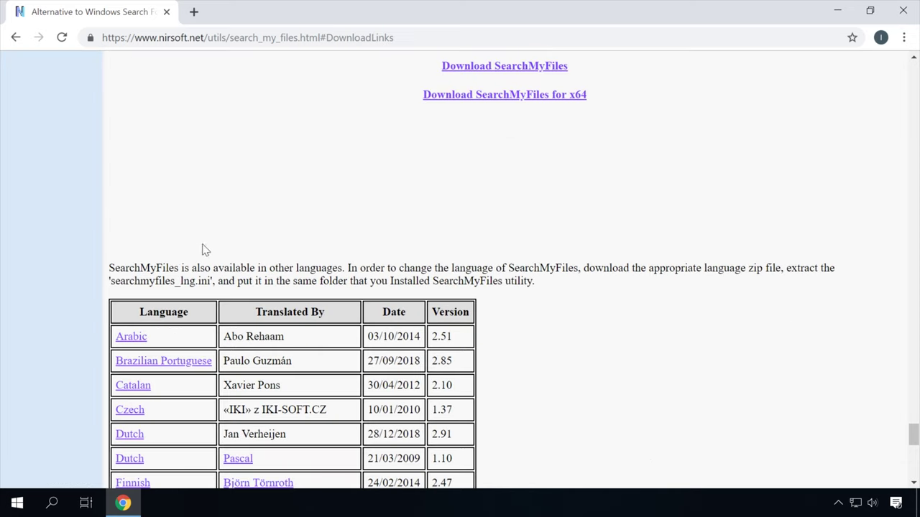
left_click(515, 97)
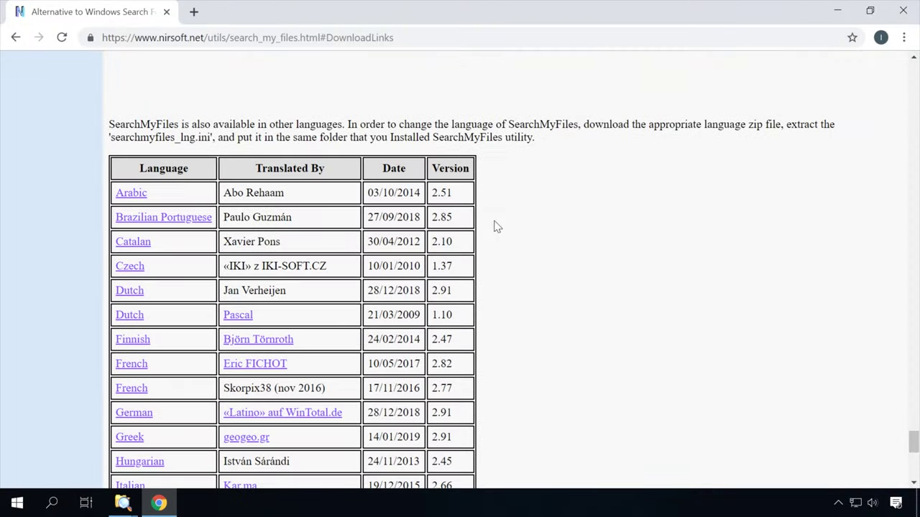
scroll(496, 226, "down", 3)
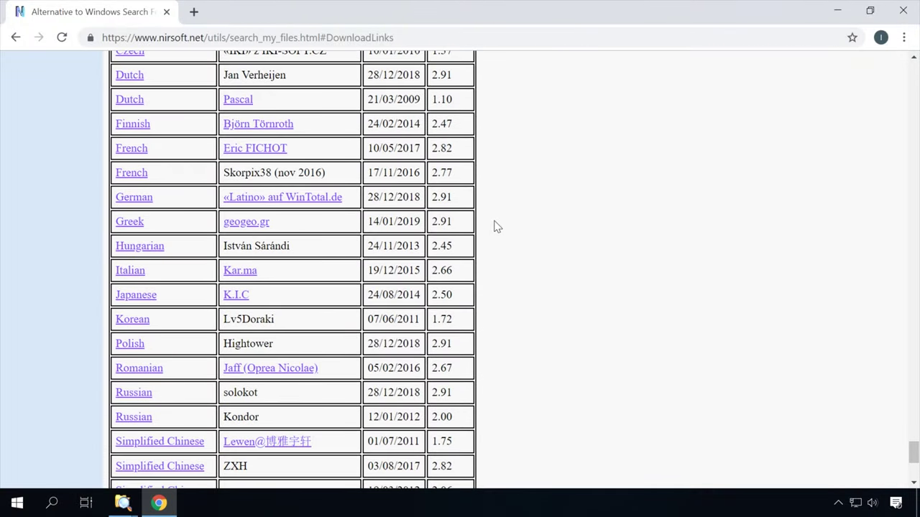
scroll(496, 226, "down", 3)
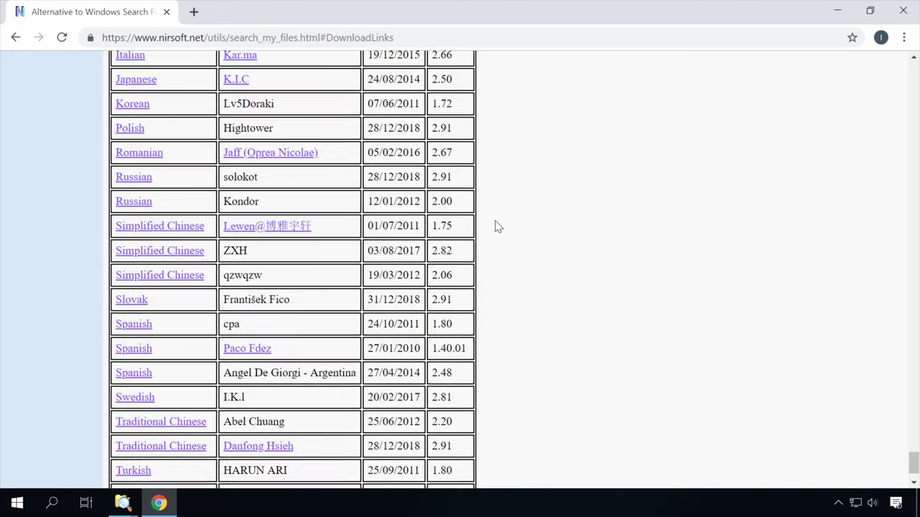
scroll(496, 227, "down", 1)
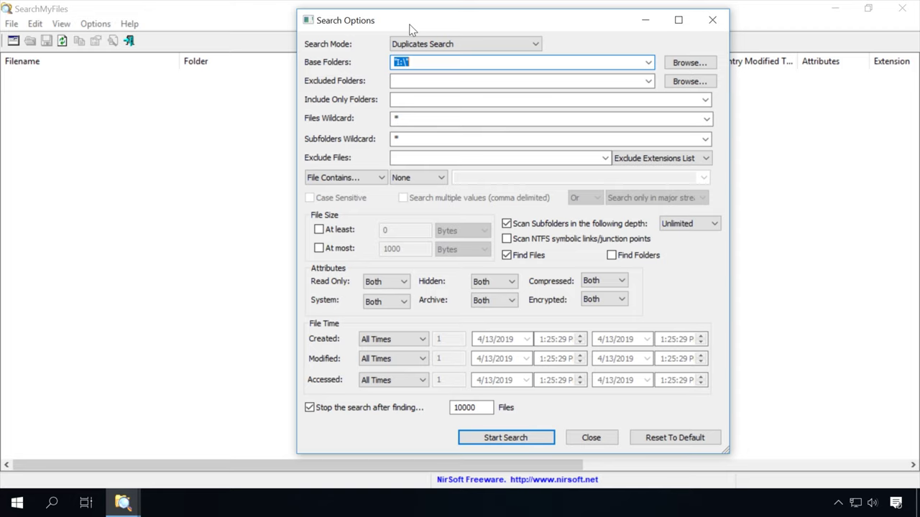
Keep Duplicates Search as the search mode and set the base folder to I:\
left_click(406, 44)
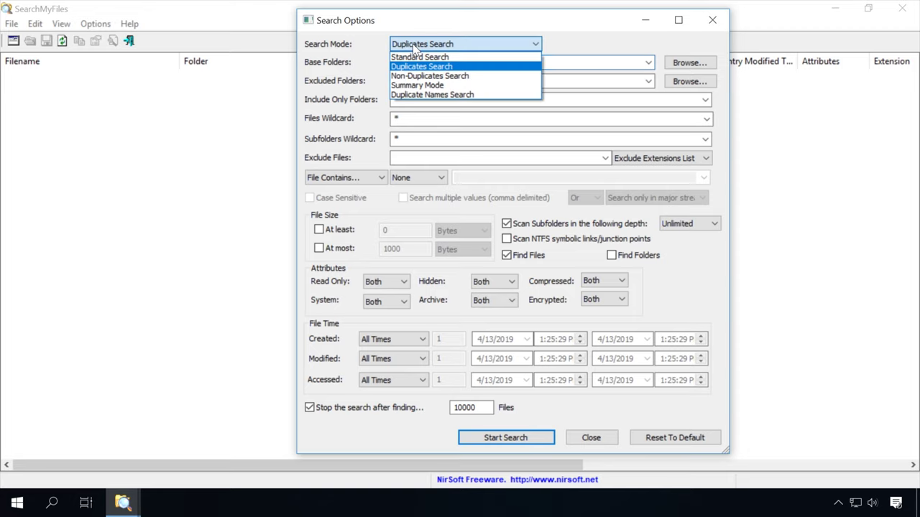
left_click(412, 66)
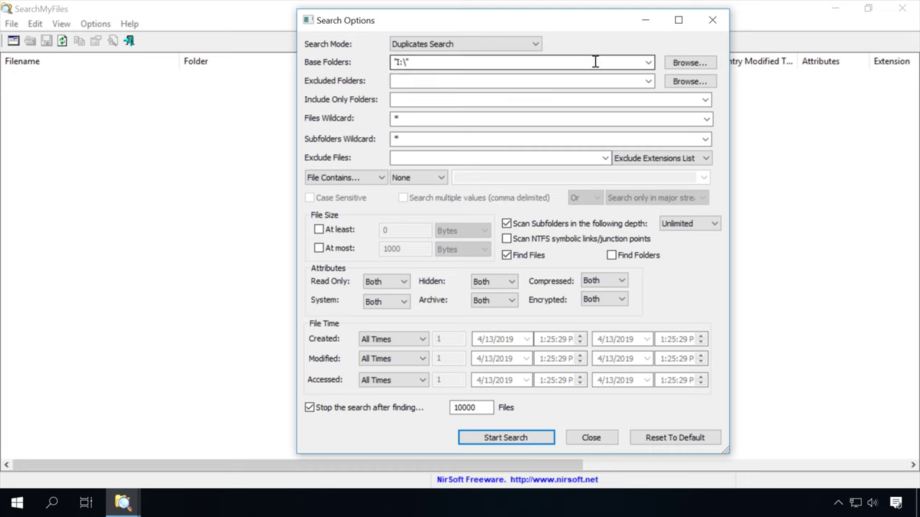
left_click(690, 63)
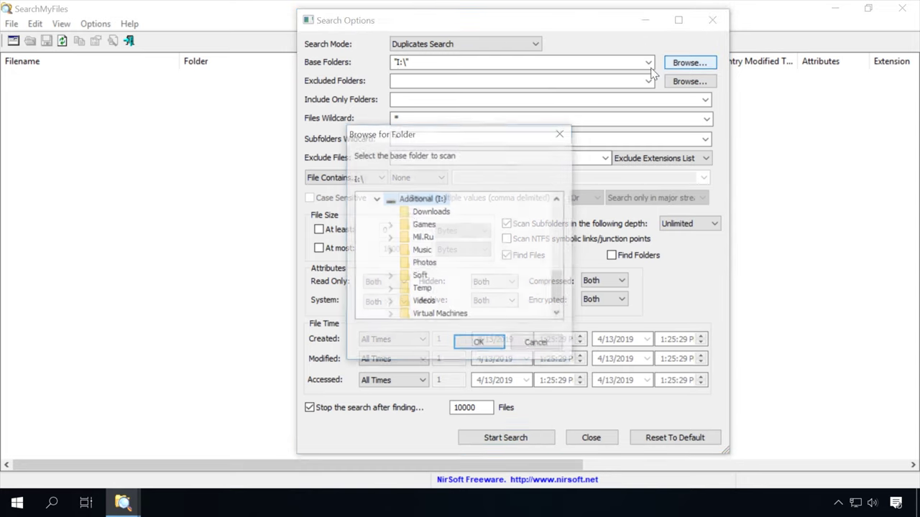
left_click(560, 135)
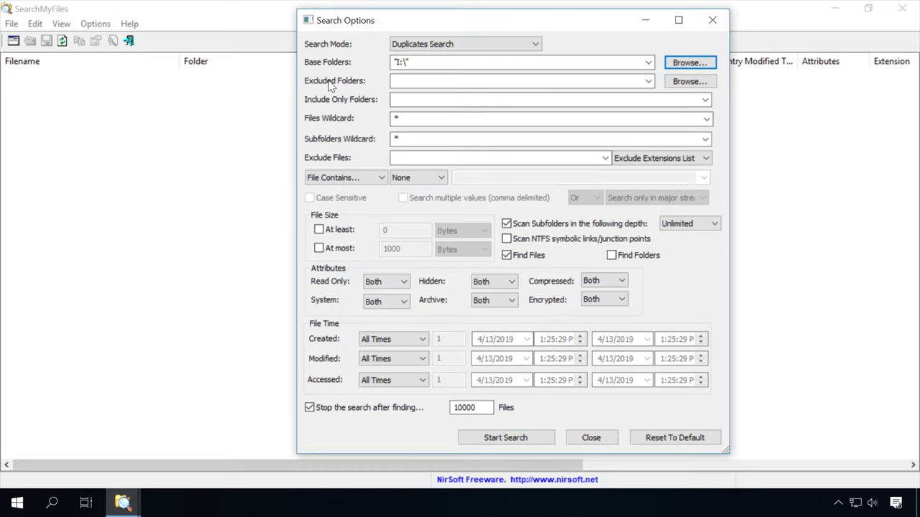
Leave excluded folders empty and the wildcards at *, then start the search
left_click(396, 81)
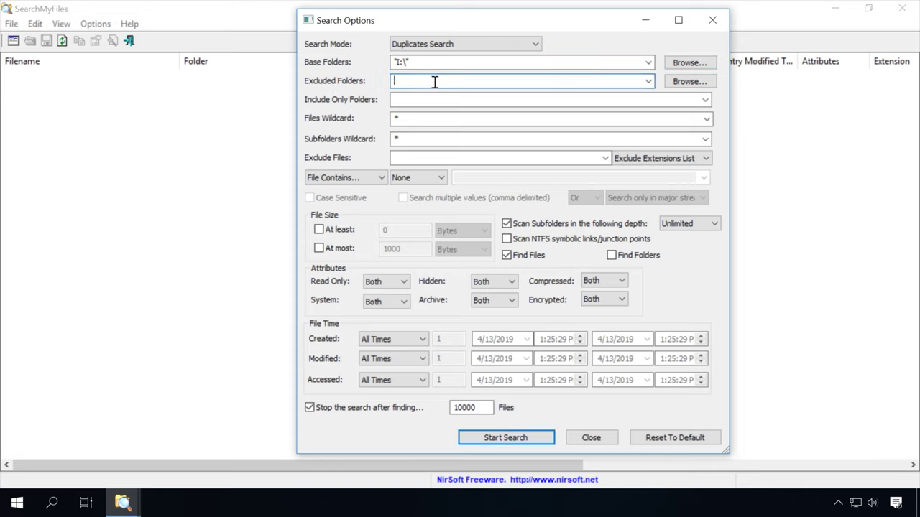
left_click(679, 81)
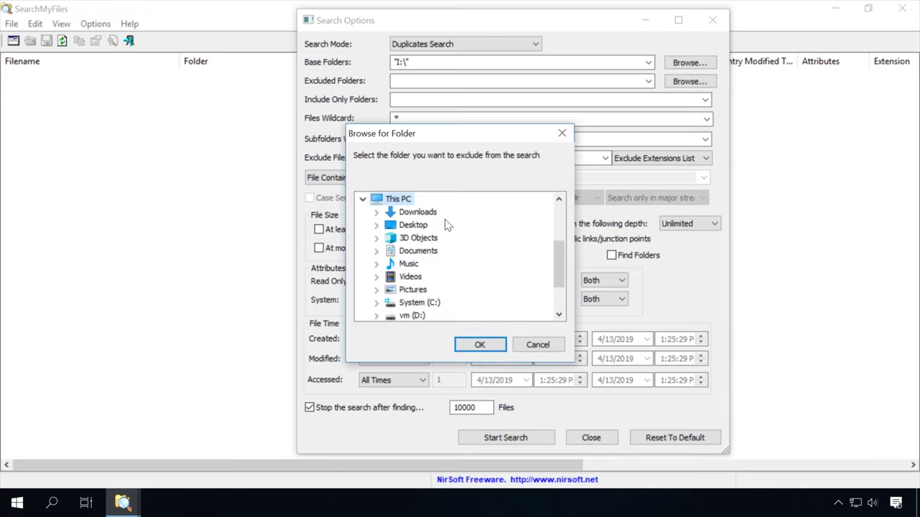
left_click(562, 134)
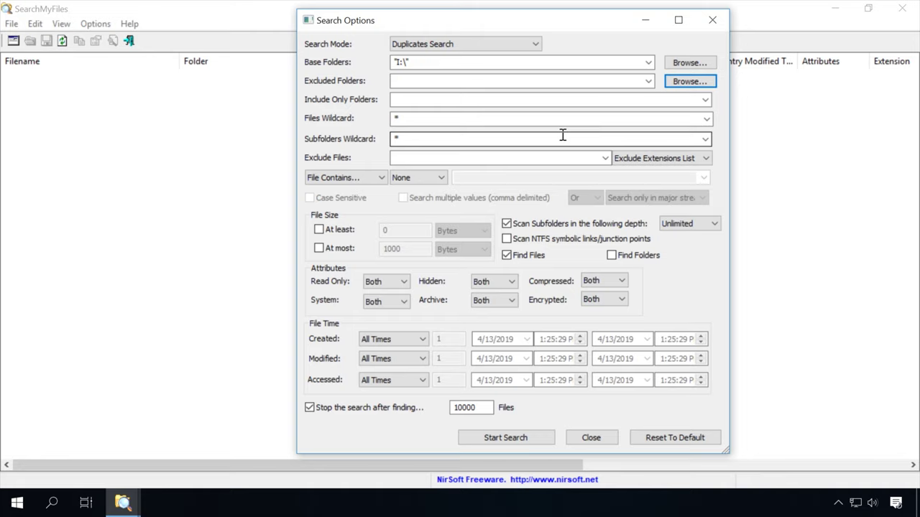
left_click(422, 118)
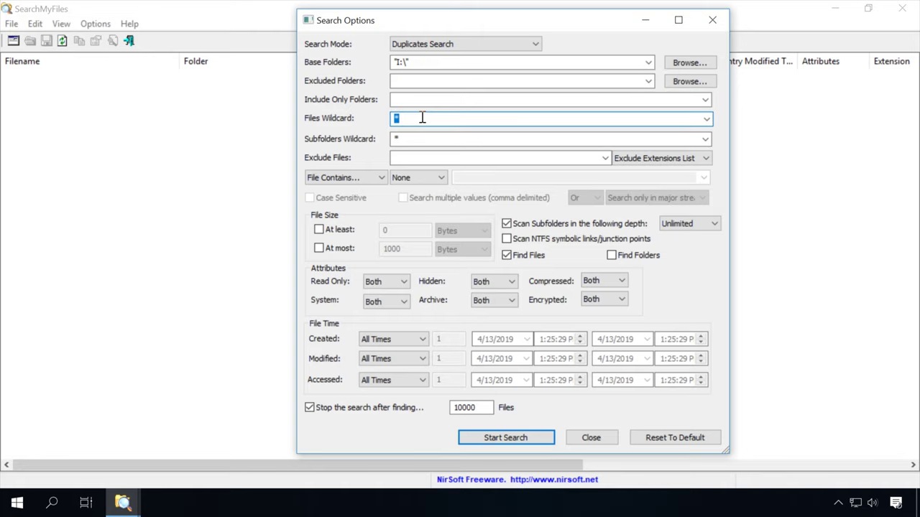
left_click(414, 138)
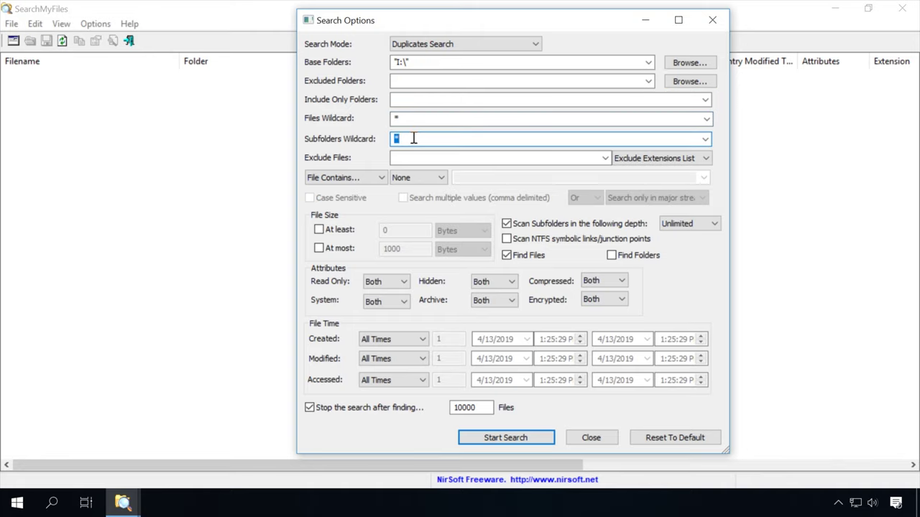
left_click(414, 158)
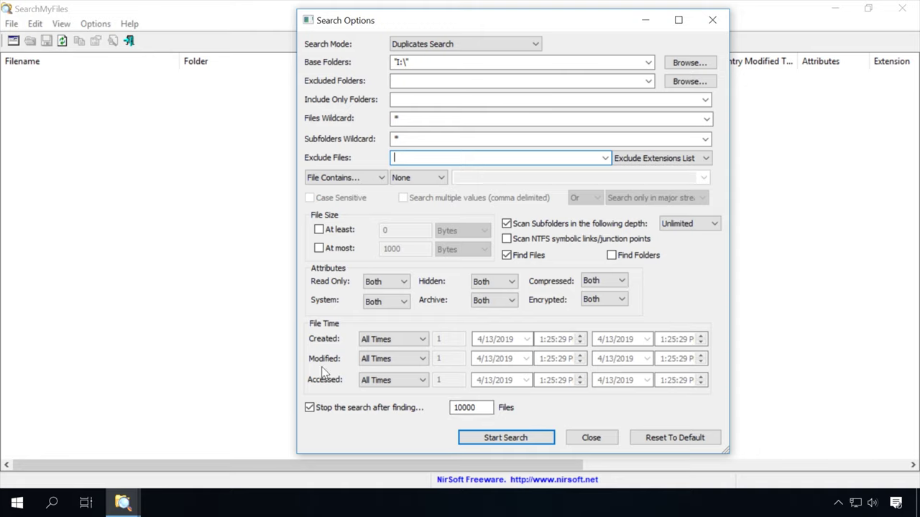
left_click(505, 439)
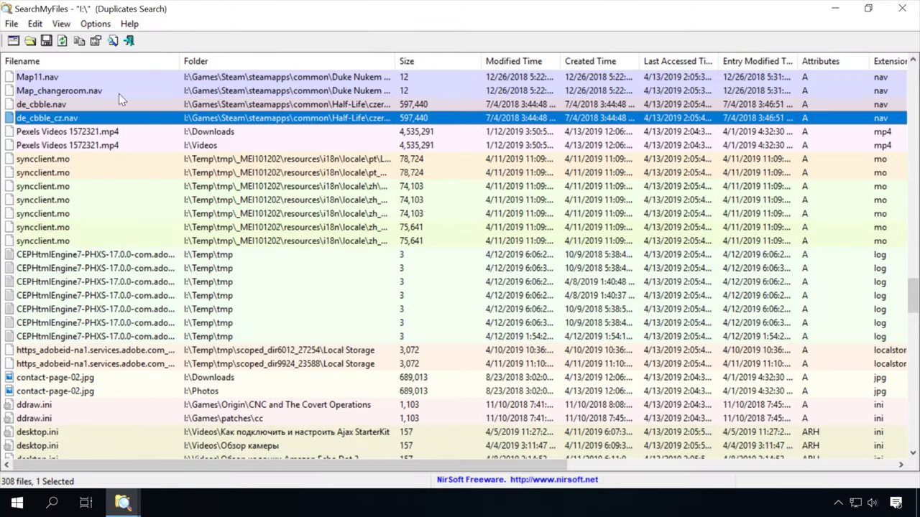
Inspect the Pexels Videos and contact-page-02.jpg duplicates, previewing contact-page-02.jpg in Photos and closing it
left_click(101, 135)
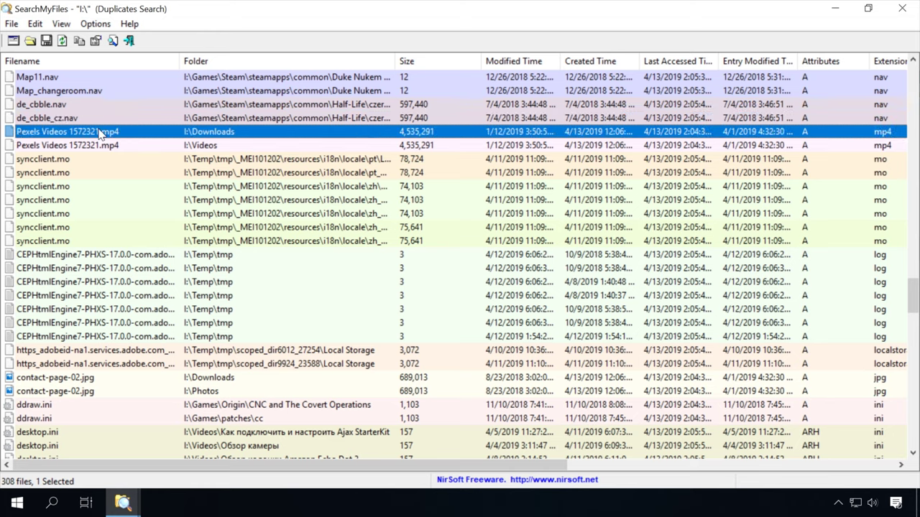
left_click(97, 146)
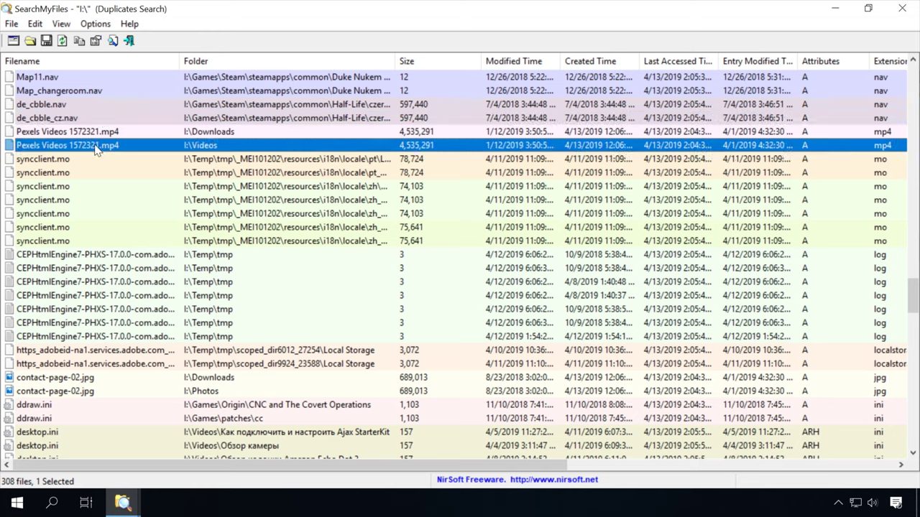
left_click(47, 381)
left_click(46, 393)
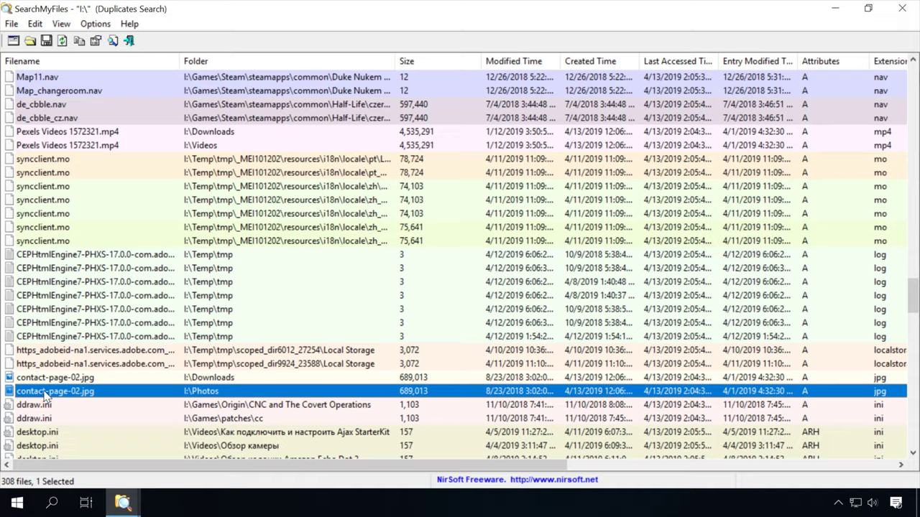
double_click(46, 394)
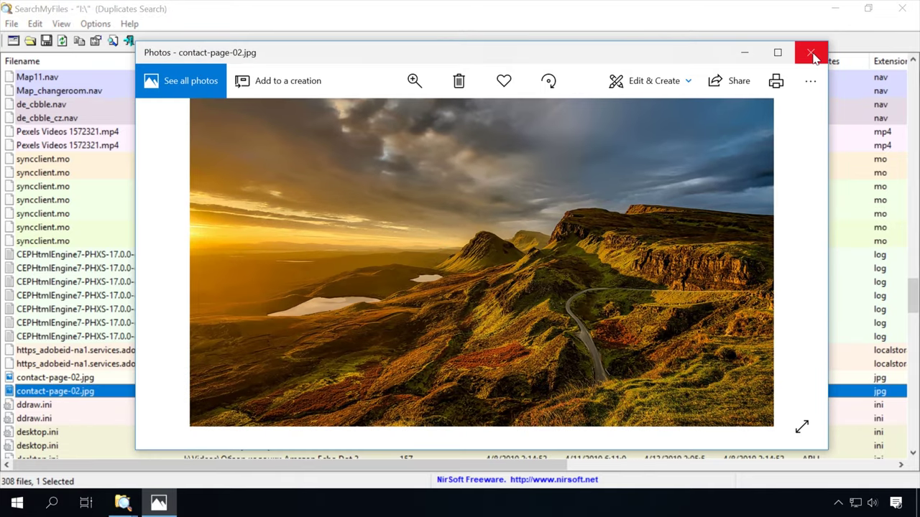
left_click(812, 56)
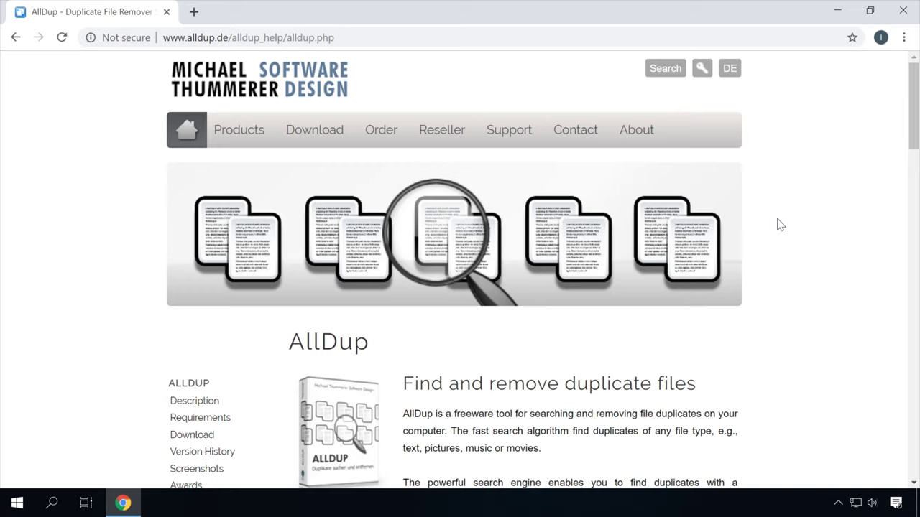
Go to Download > AllDup and highlight the ALLDUP PORTABLE EDITION heading
mouse_move(319, 132)
left_click(305, 205)
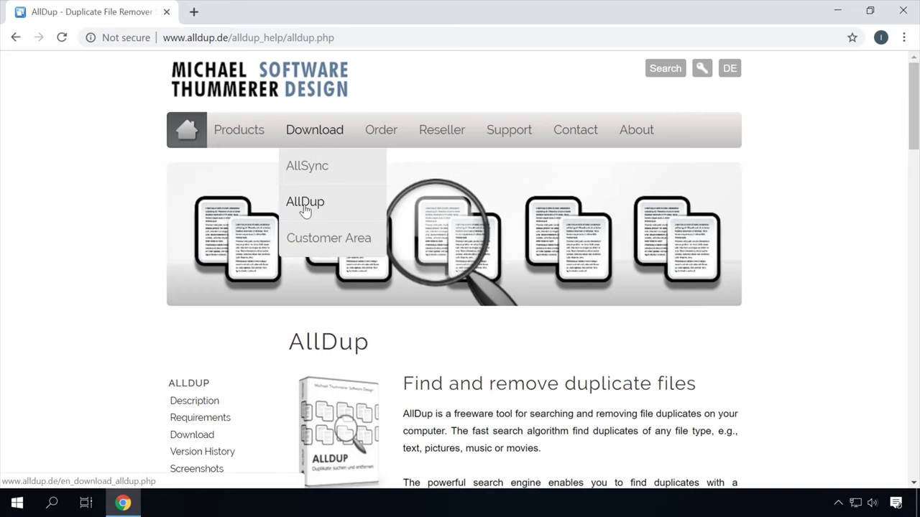
scroll(305, 207, "down", 9)
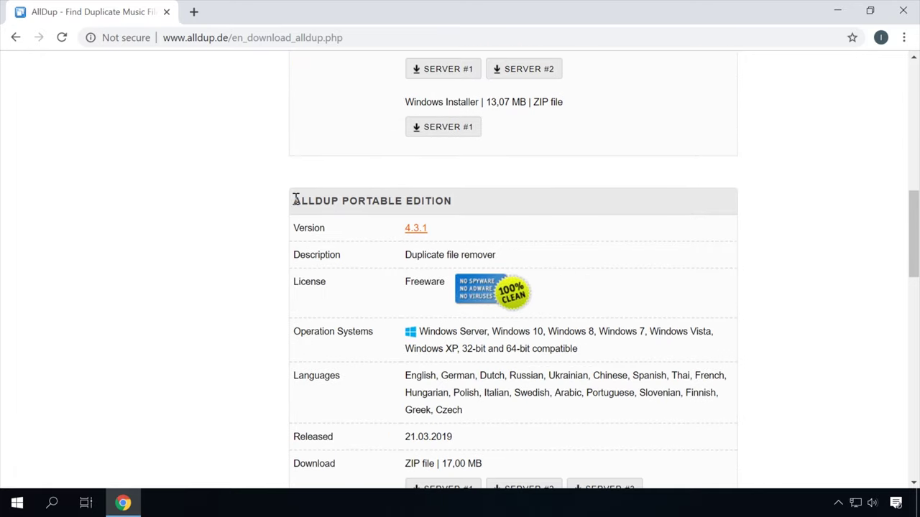
left_click_drag(293, 200, 486, 206)
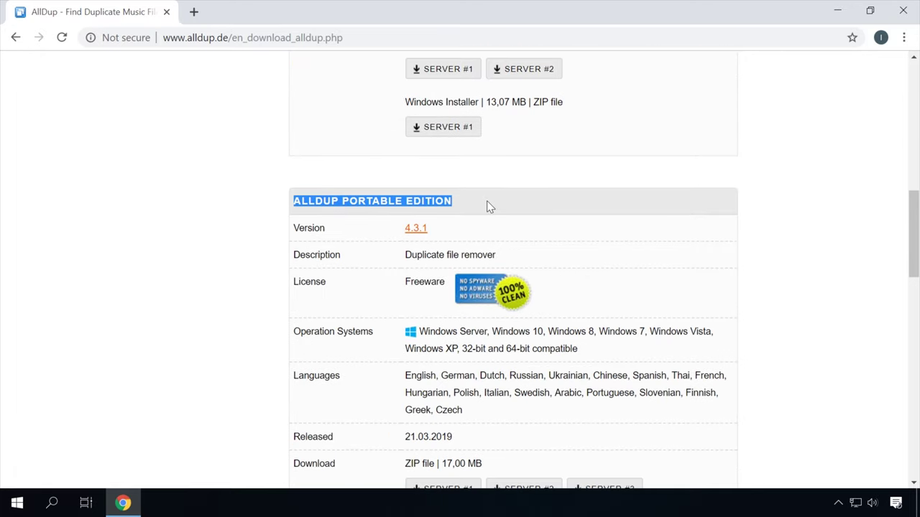
scroll(486, 206, "down", 2)
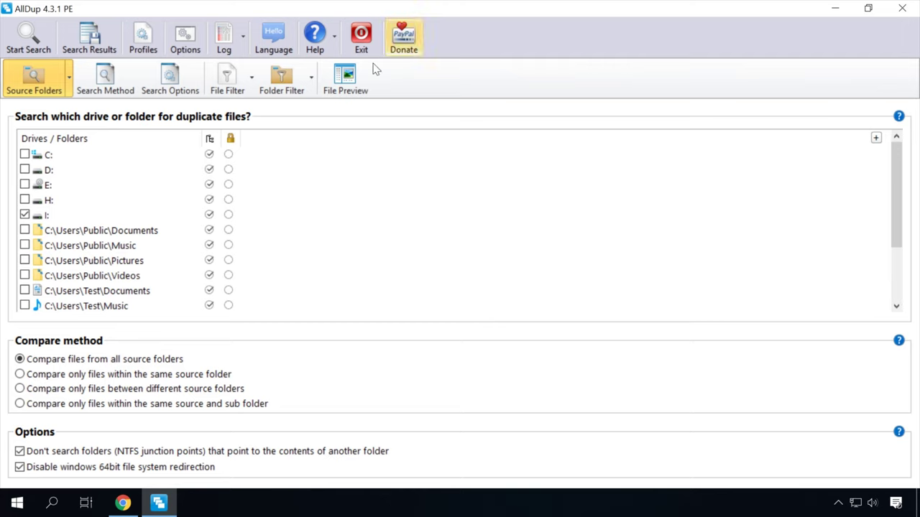
Tick drive H: under Source Folders and review the Search Method criteria
scroll(71, 164, "down", 2)
scroll(33, 175, "up", 1)
scroll(32, 175, "up", 1)
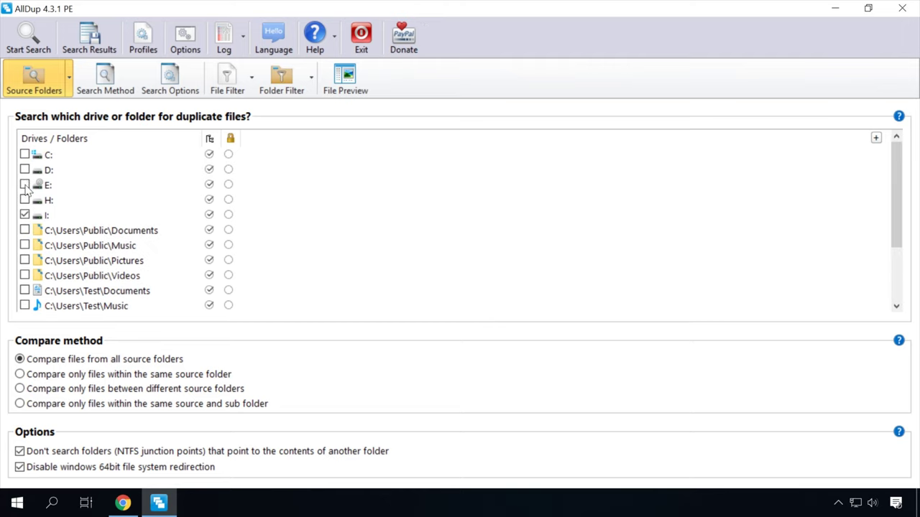
left_click(25, 200)
left_click(110, 76)
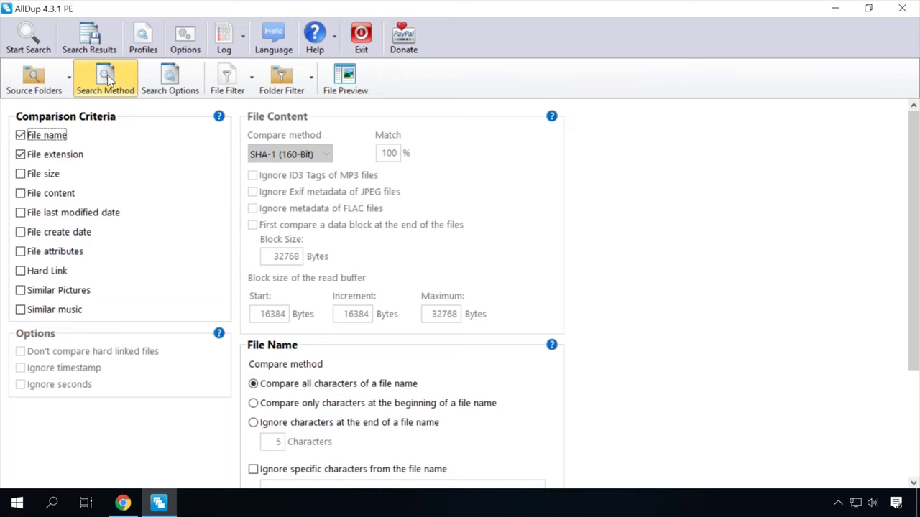
Review the Search Options, File Filter, Folder Filter and File Preview settings
left_click(156, 74)
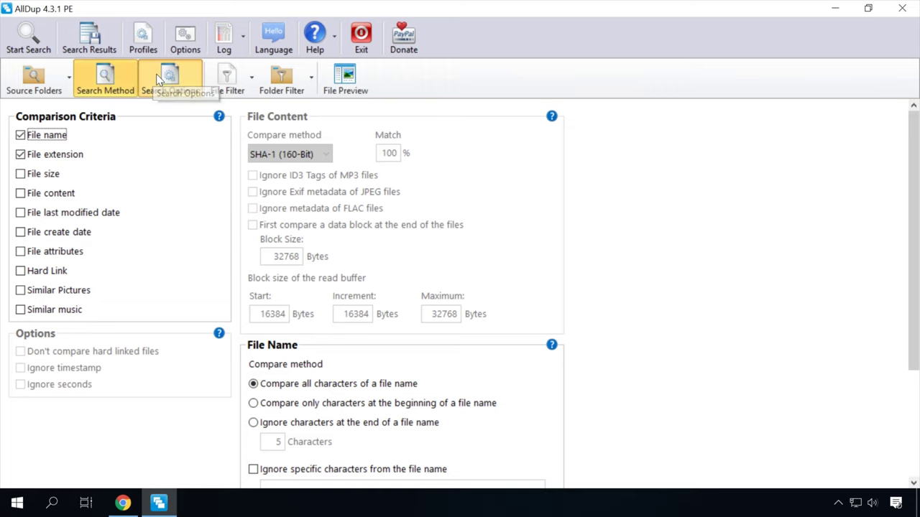
scroll(482, 181, "down", 4)
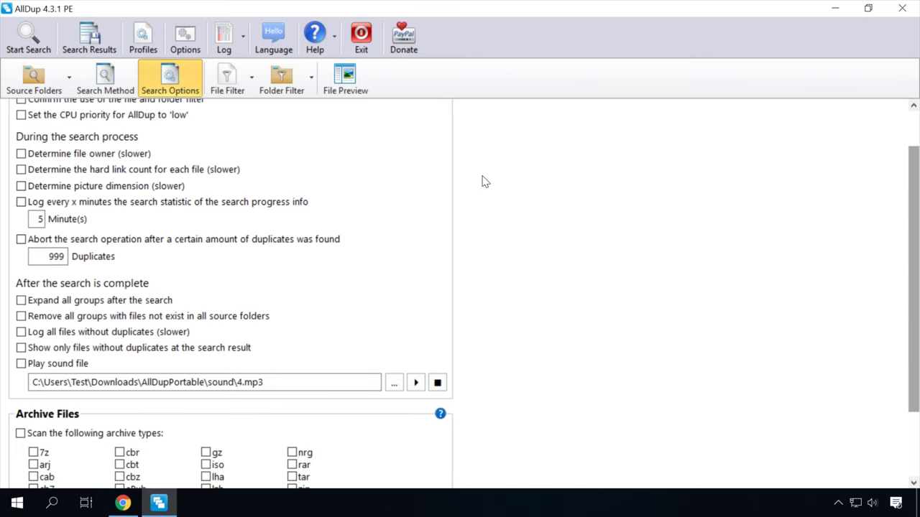
scroll(483, 181, "down", 1)
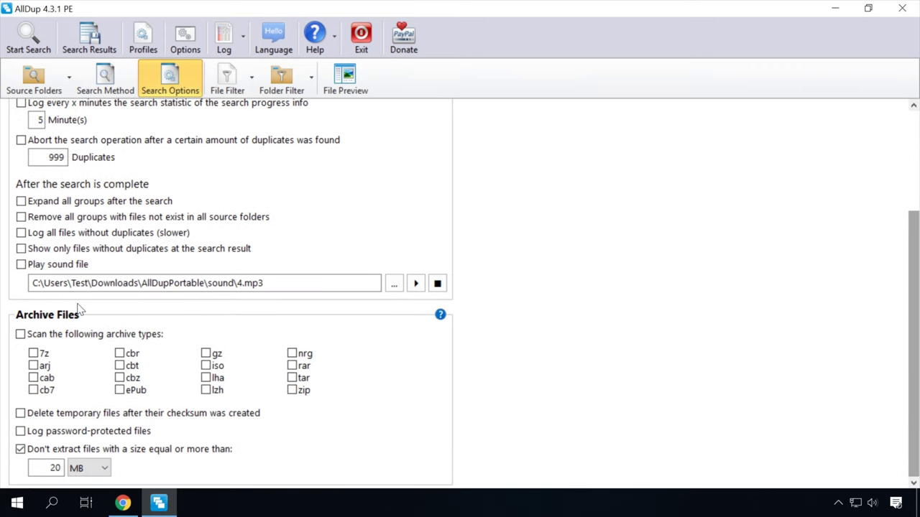
left_click(226, 79)
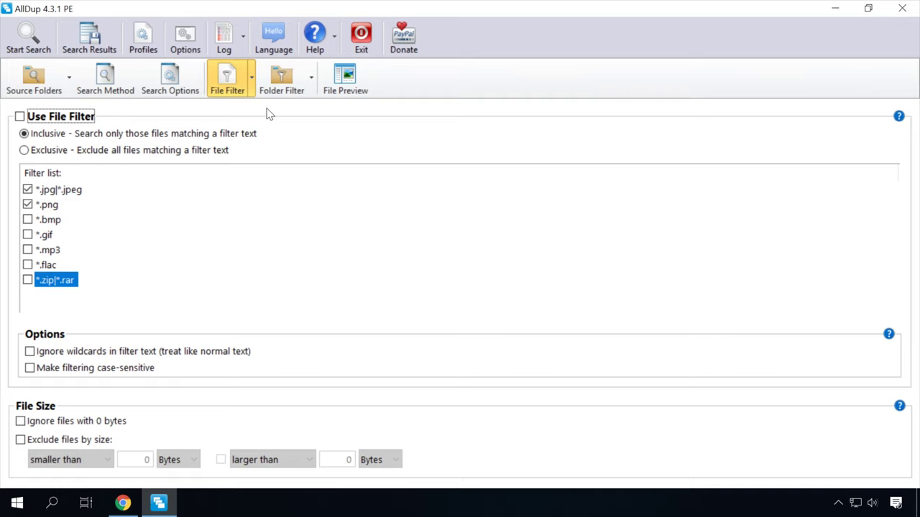
left_click(281, 84)
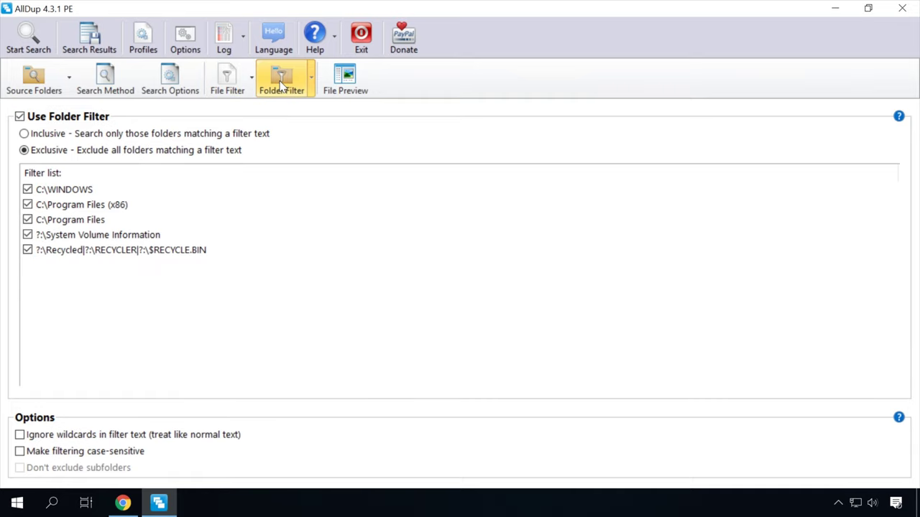
left_click(338, 81)
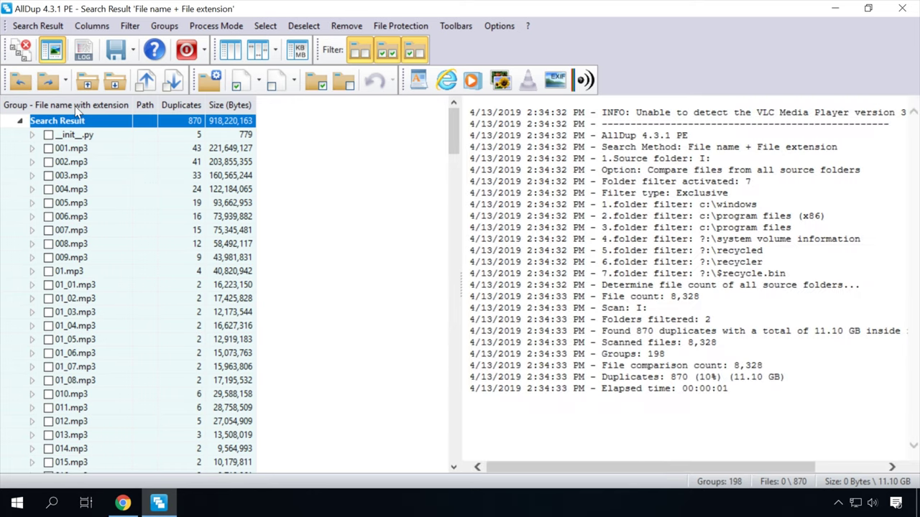
Sort results by file name, expand the contact-page-02.jpg group and mark its I:\Photos copy
left_click(75, 106)
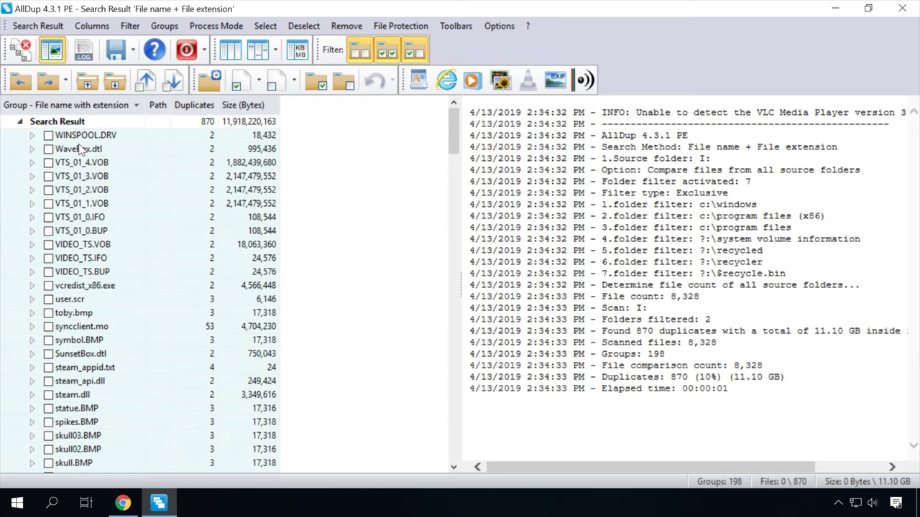
scroll(82, 153, "down", 13)
scroll(81, 154, "down", 9)
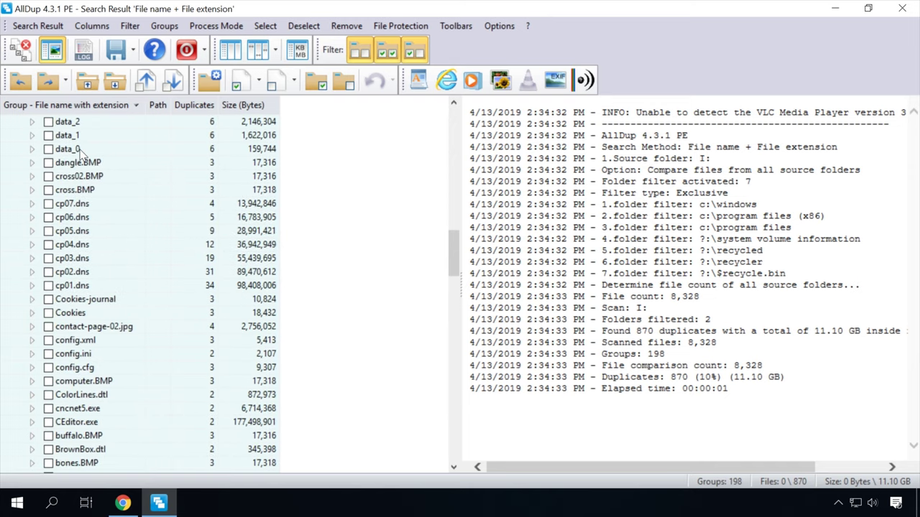
left_click(97, 327)
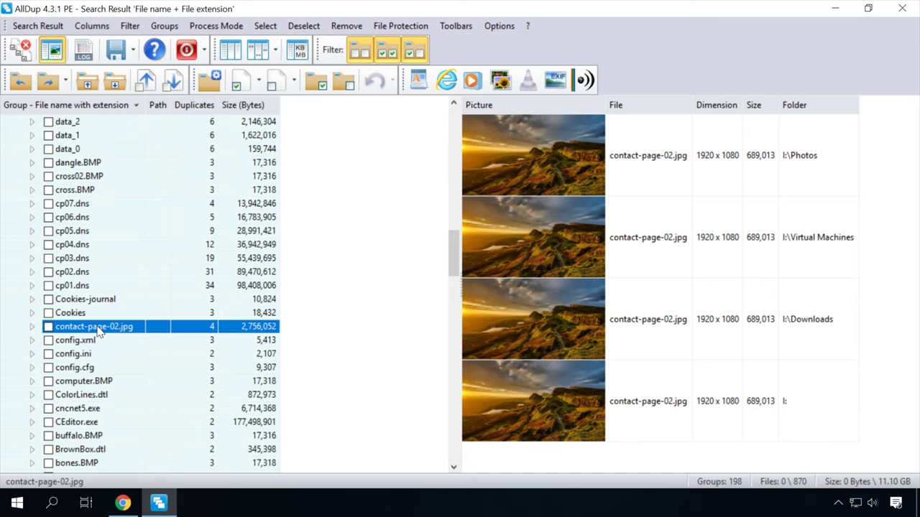
left_click(31, 326)
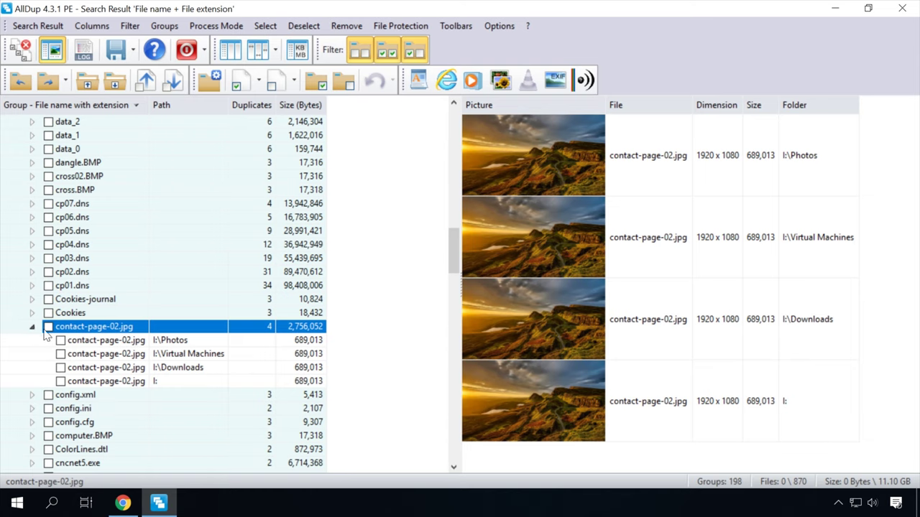
right_click(82, 346)
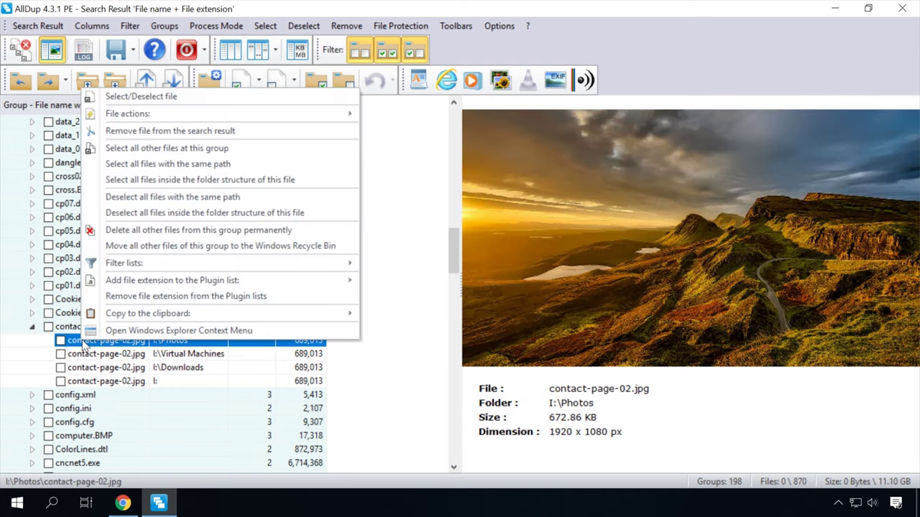
left_click(61, 341)
right_click(82, 345)
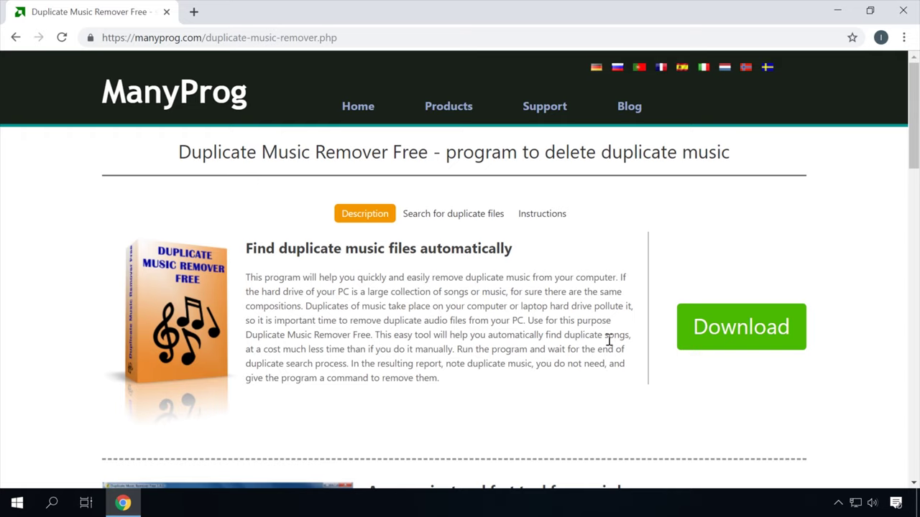
Use the green Download button on the ManyProg page to get the Duplicate Music Remover Free installer
left_click(736, 340)
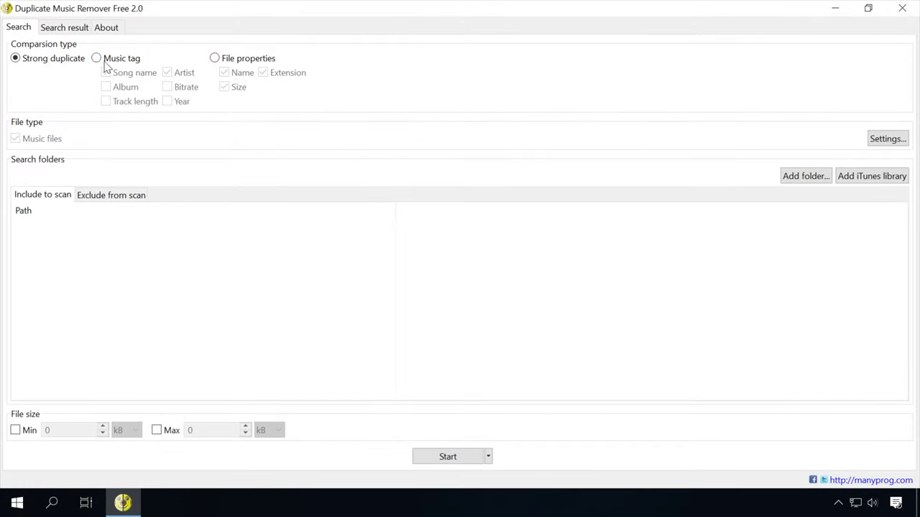
left_click(95, 59)
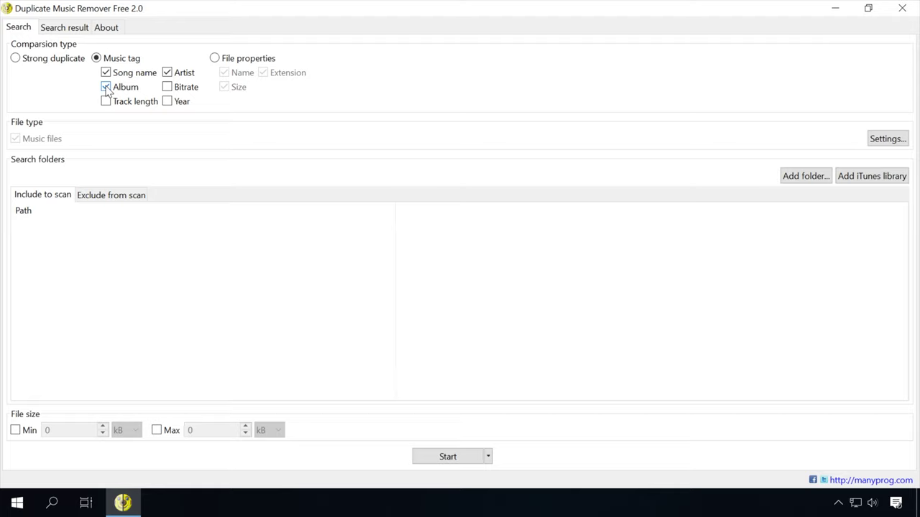
left_click(15, 59)
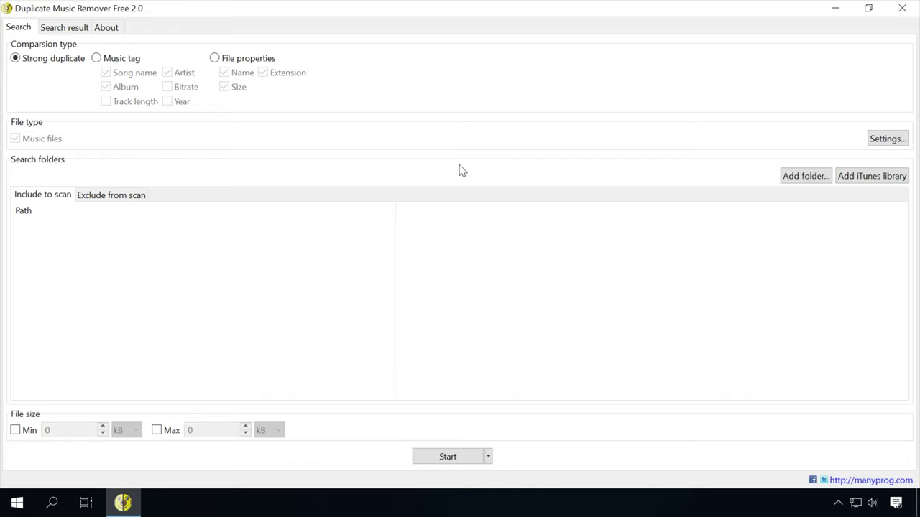
left_click(875, 139)
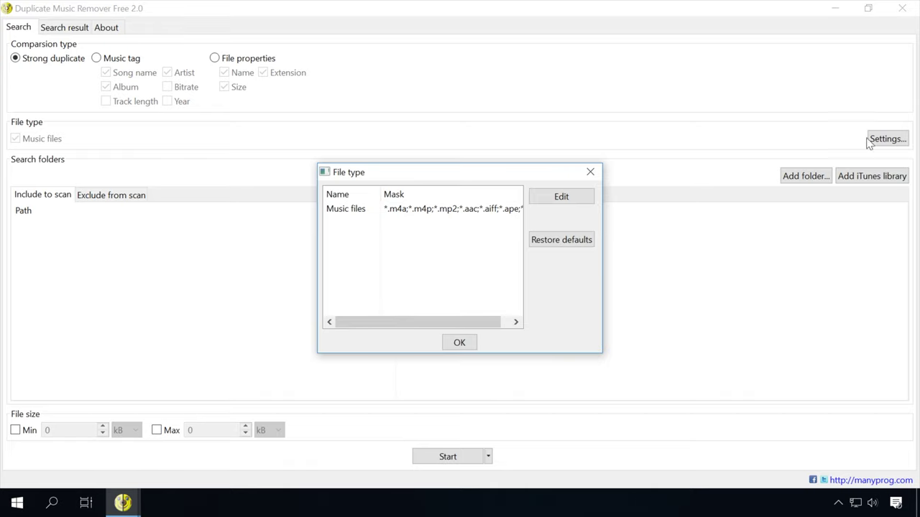
left_click(379, 210)
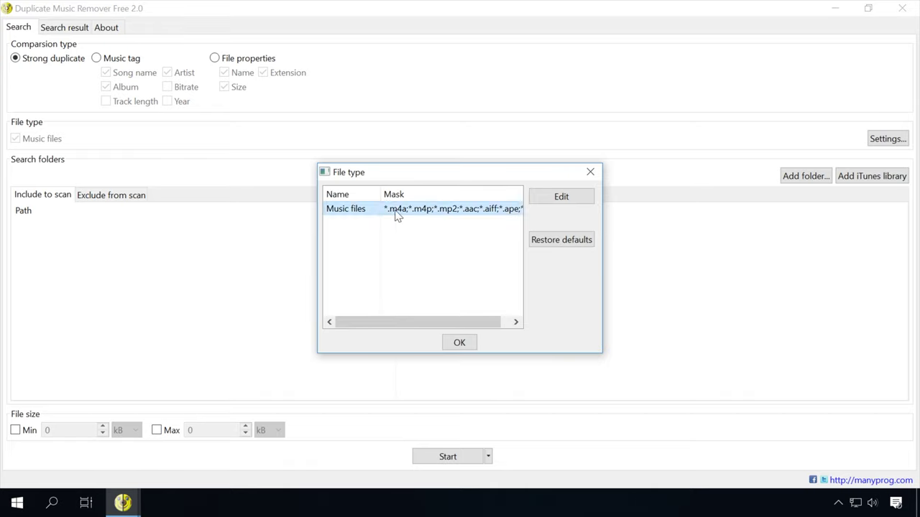
left_click(557, 199)
left_click_drag(397, 275, 629, 271)
left_click(527, 275)
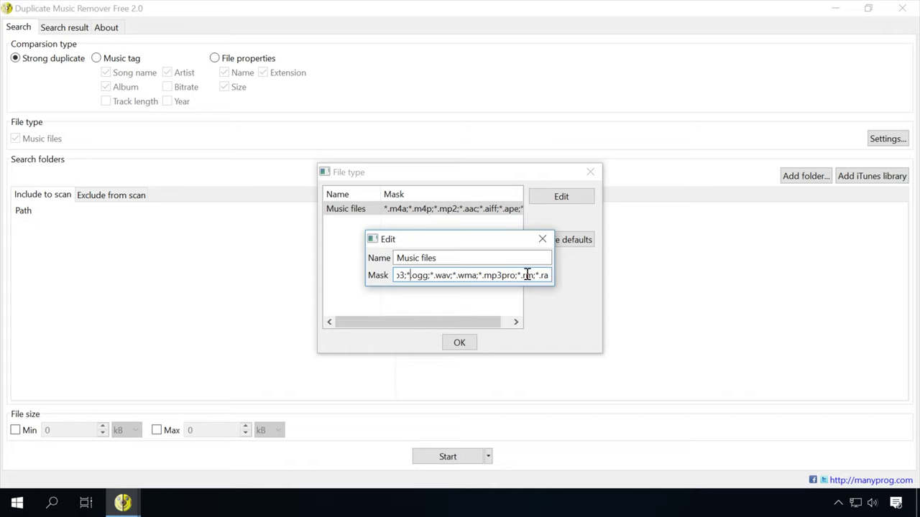
key("Left")
key("Left")
key("Left")
key("Left")
key("Left")
key("Left")
key("Left")
key("Left")
key("Left")
key("Left")
key("Left")
key("Left")
key("Left")
key("Left")
key("Left")
key("Left")
key("Left")
key("Left")
key("Left")
key("Left")
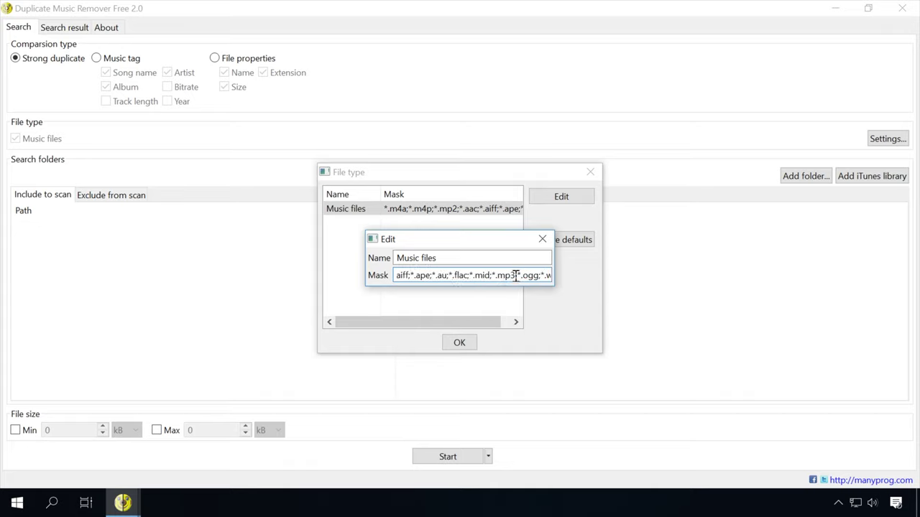
left_click_drag(516, 276, 498, 277)
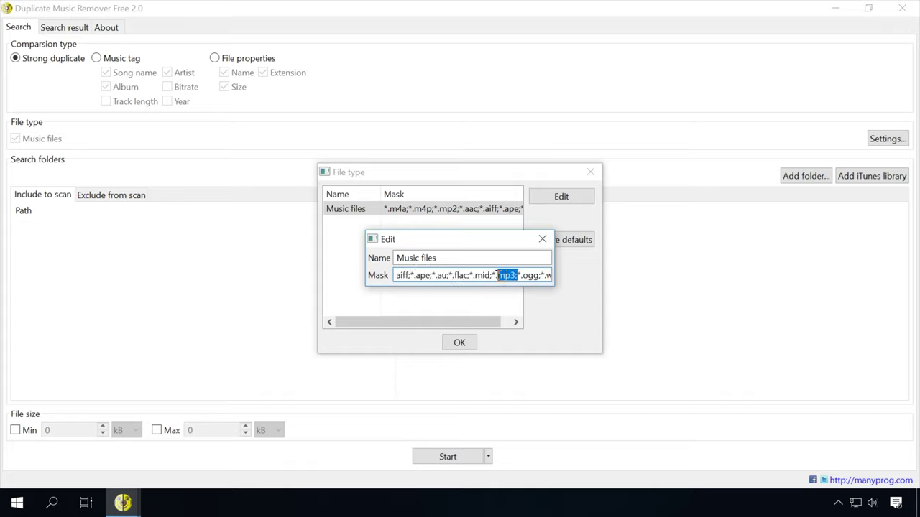
left_click(543, 240)
left_click(590, 172)
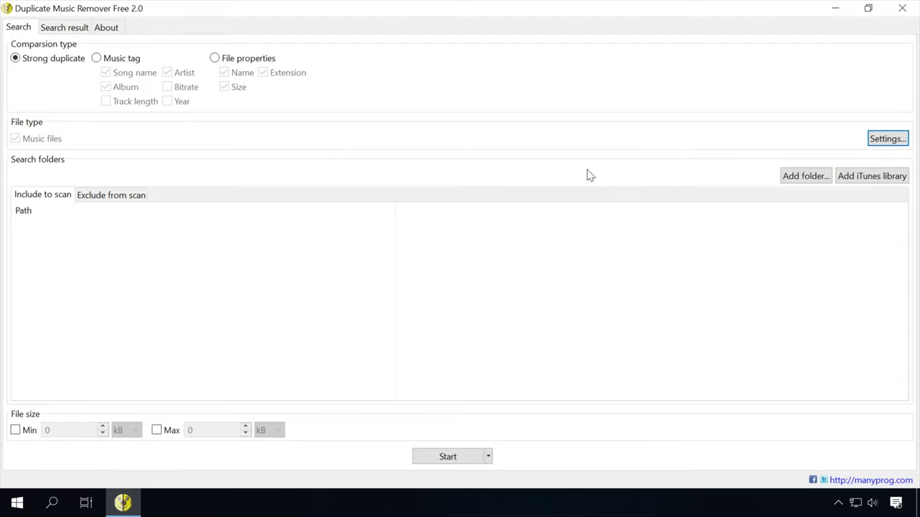
Add drive Additional (I:) under Include to scan and start the strong-duplicate scan
left_click(798, 176)
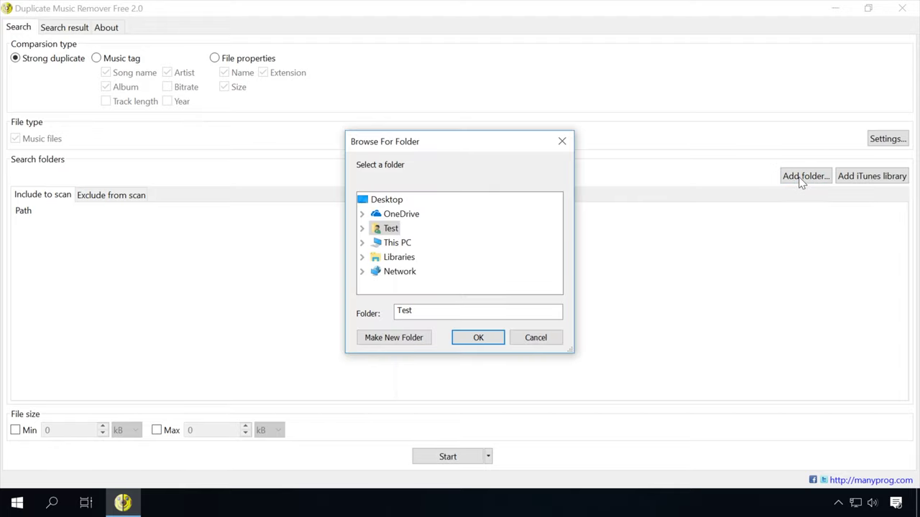
left_click(362, 243)
scroll(370, 249, "down", 4)
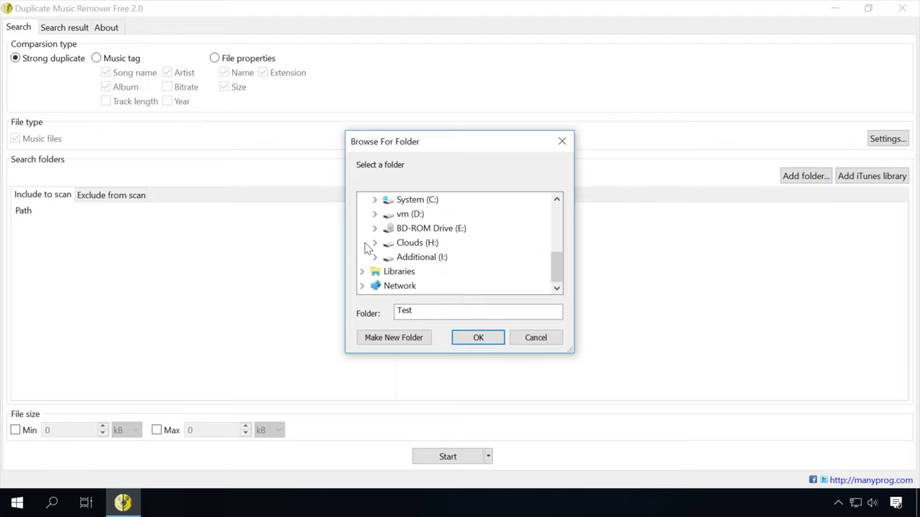
double_click(402, 257)
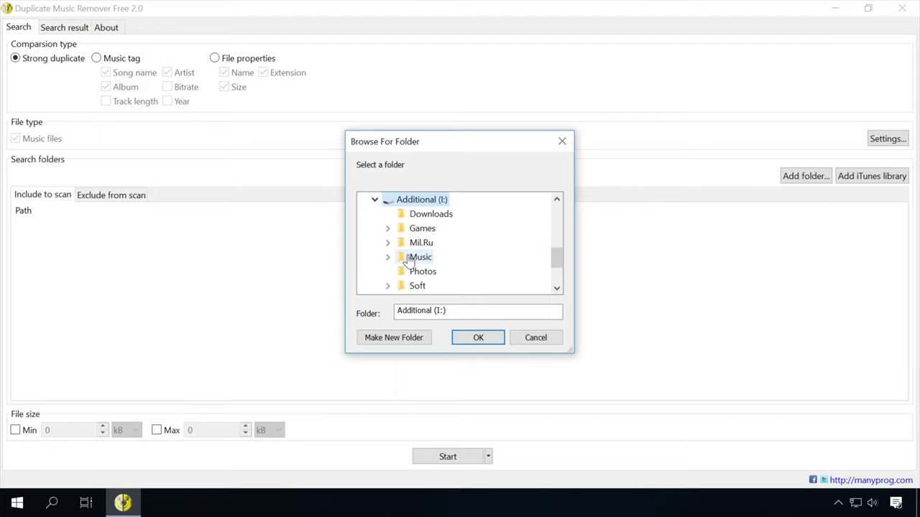
left_click(478, 337)
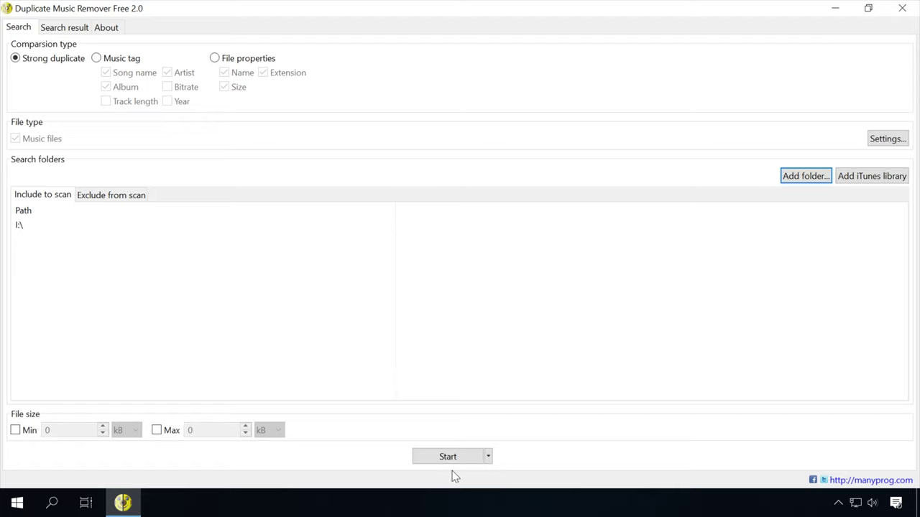
left_click(465, 458)
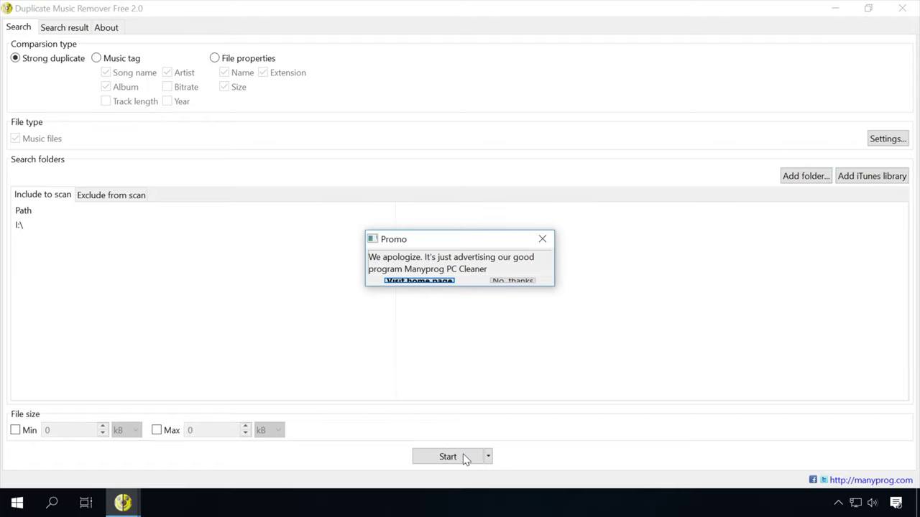
Dismiss the promo, widen the File name column and inspect the duplicate groups
left_click(510, 281)
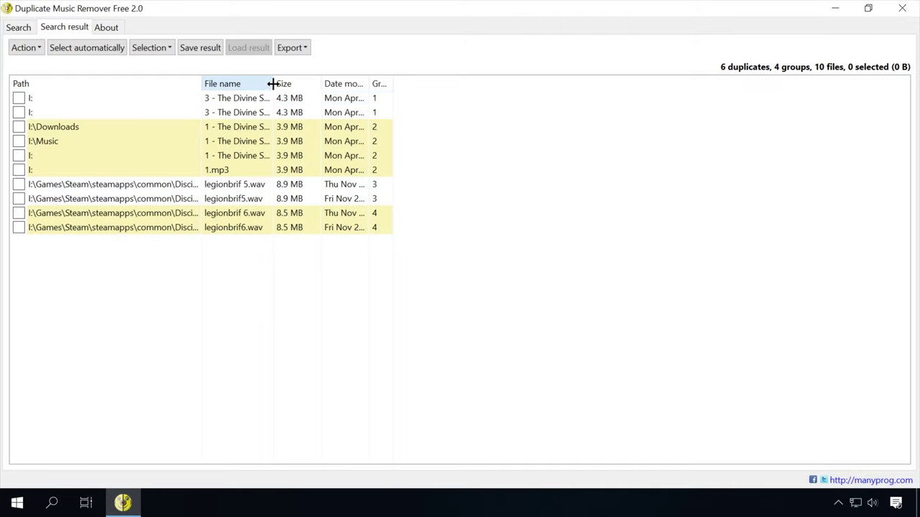
left_click_drag(273, 84, 421, 80)
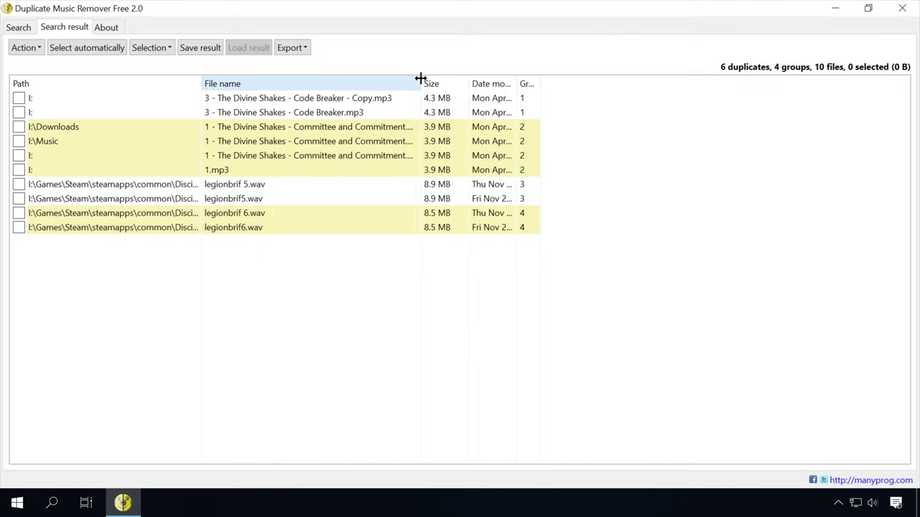
left_click(106, 142)
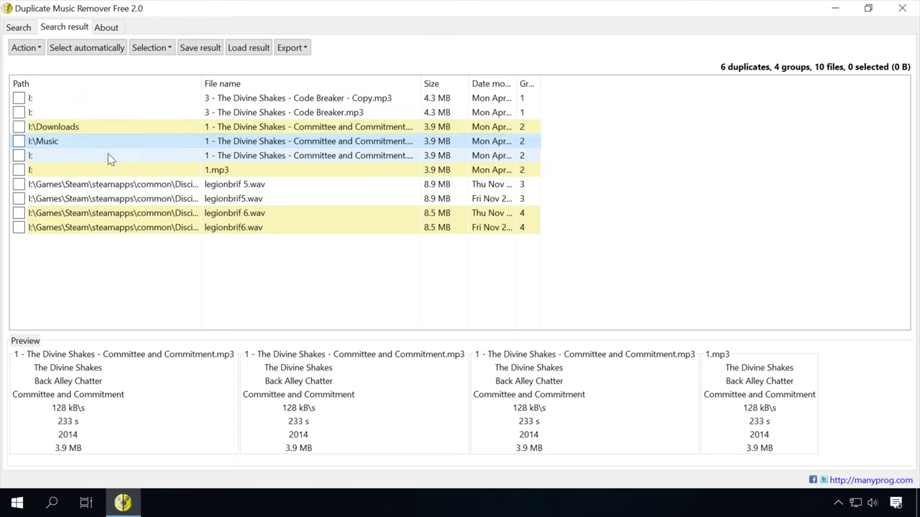
left_click(108, 154)
left_click(112, 171)
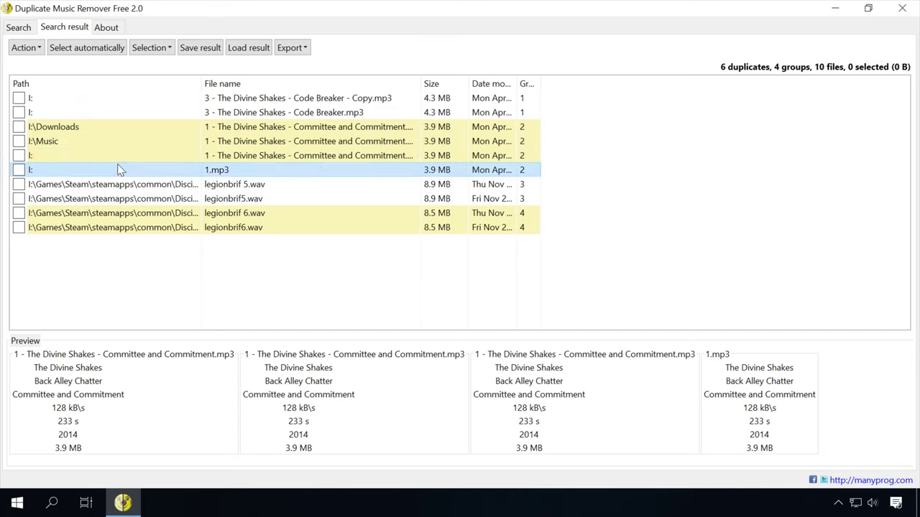
left_click(136, 112)
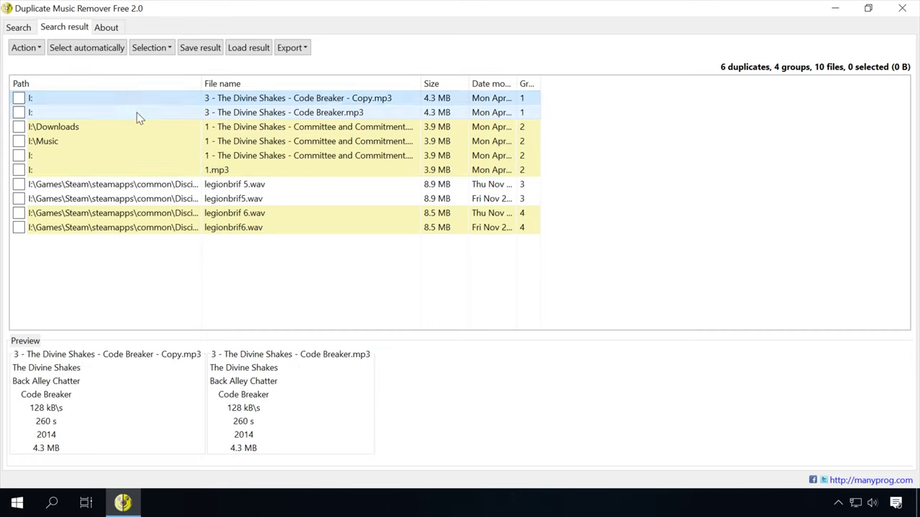
Tick Code Breaker - Copy.mp3 and 1.mp3 and delete them via Action > Remove
left_click(19, 98)
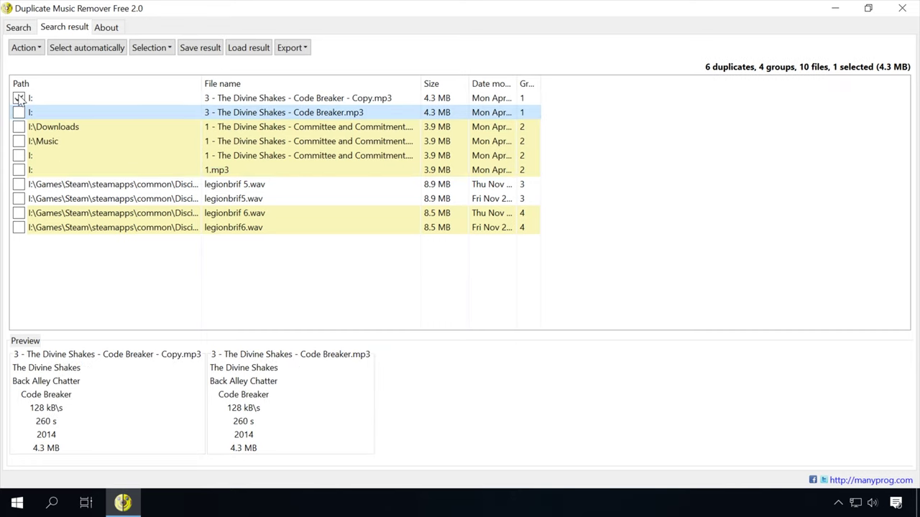
left_click(19, 170)
left_click(39, 50)
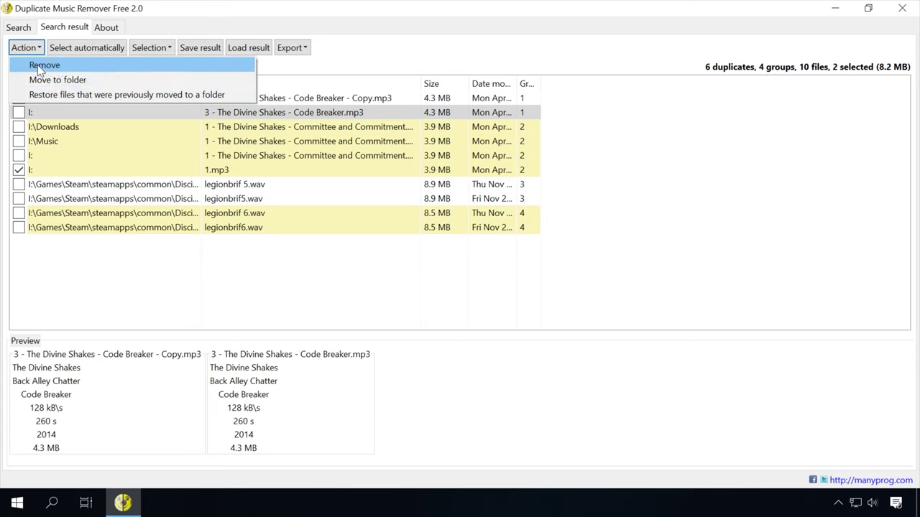
left_click(43, 65)
left_click(468, 296)
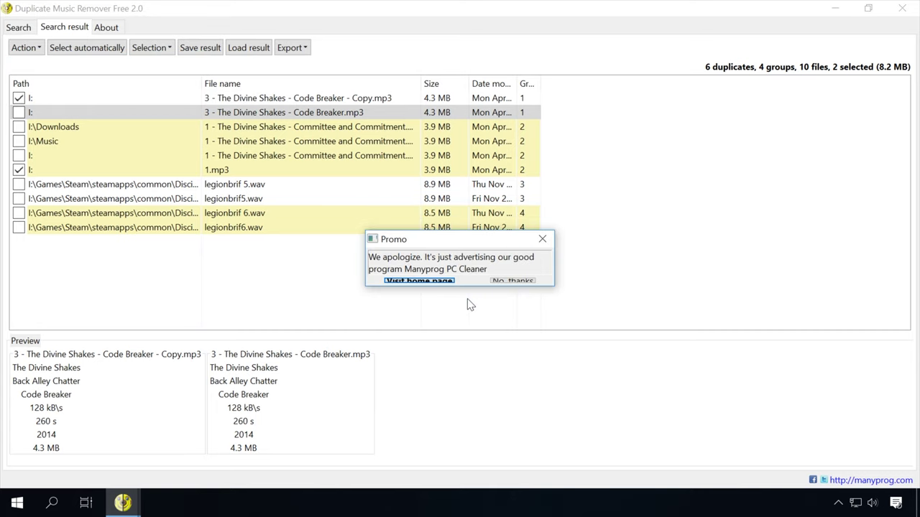
Close the promo with No thanks and begin adding a search folder in Awesome Duplicate Photo Finder
left_click(503, 281)
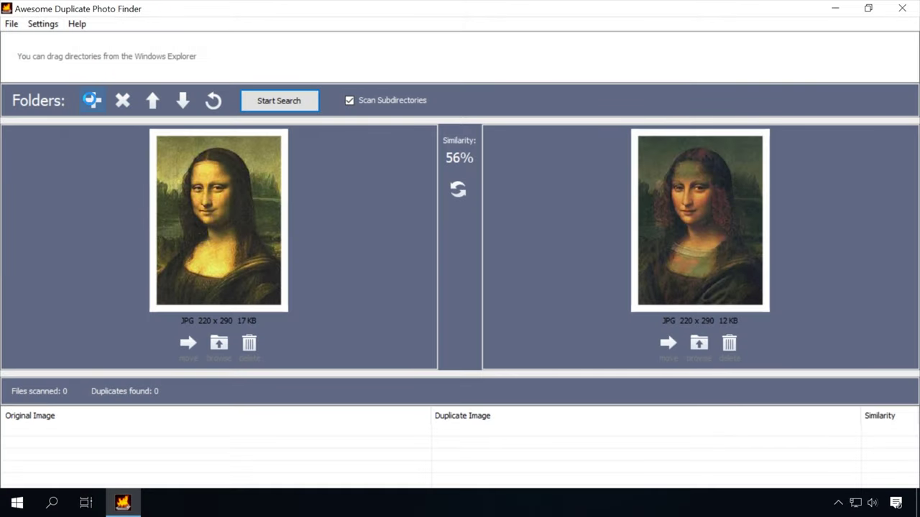
left_click(92, 101)
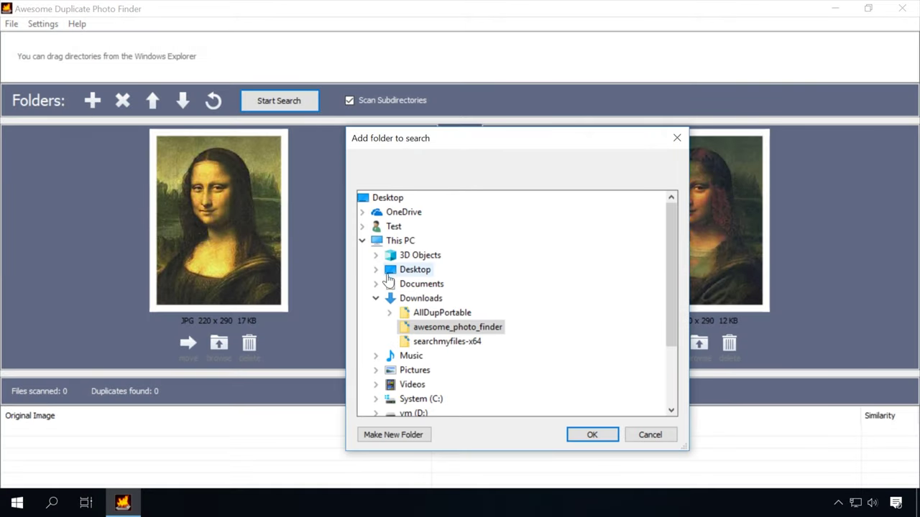
Add the Additional (I:) drive to the folders to search for duplicates
left_click(375, 298)
scroll(377, 297, "down", 1)
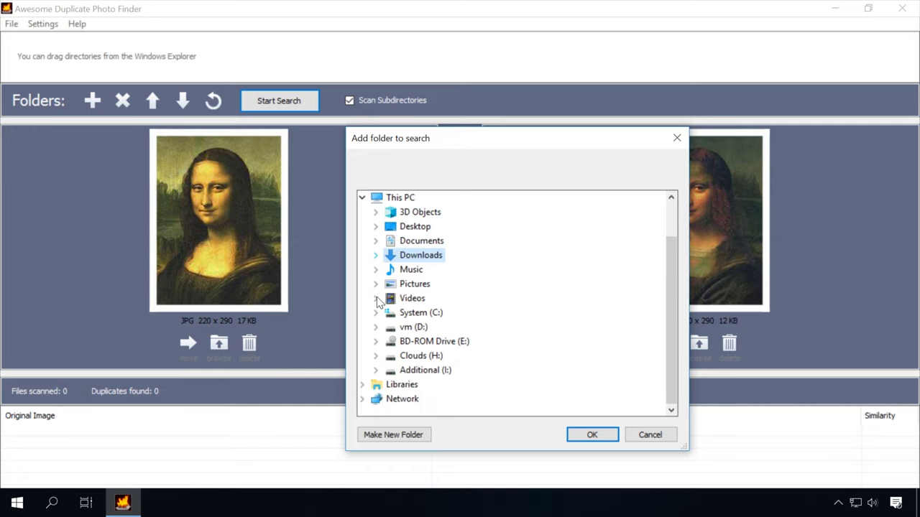
left_click(408, 370)
left_click(585, 435)
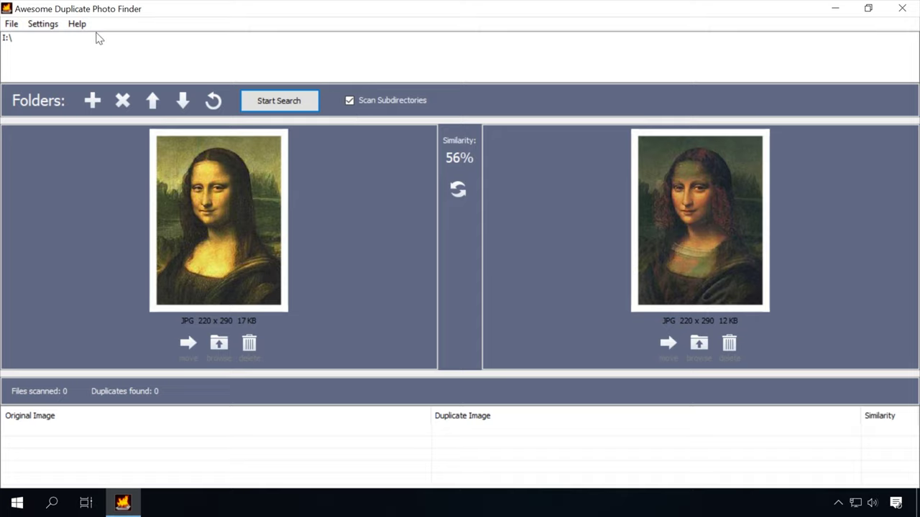
Untick Search Only 100% Identical Pictures in Settings, then start searching I:\
left_click(31, 24)
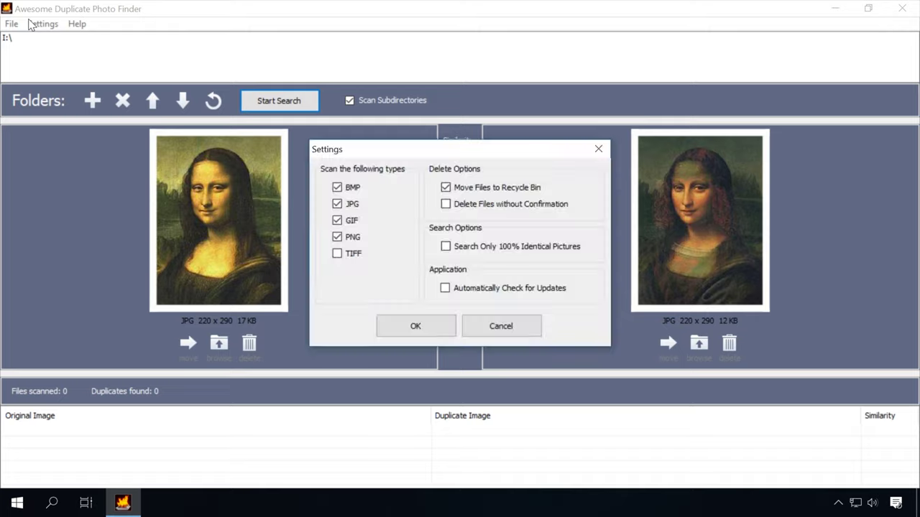
left_click(446, 247)
left_click(410, 327)
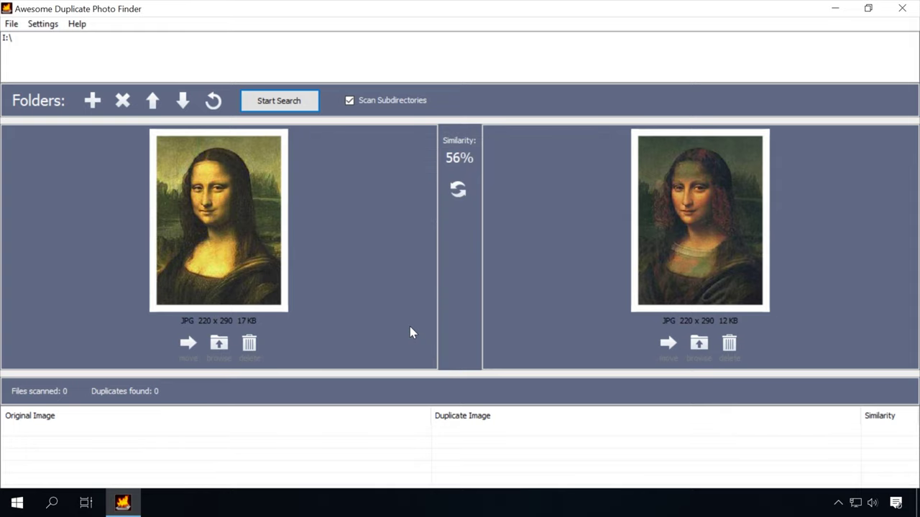
left_click(279, 101)
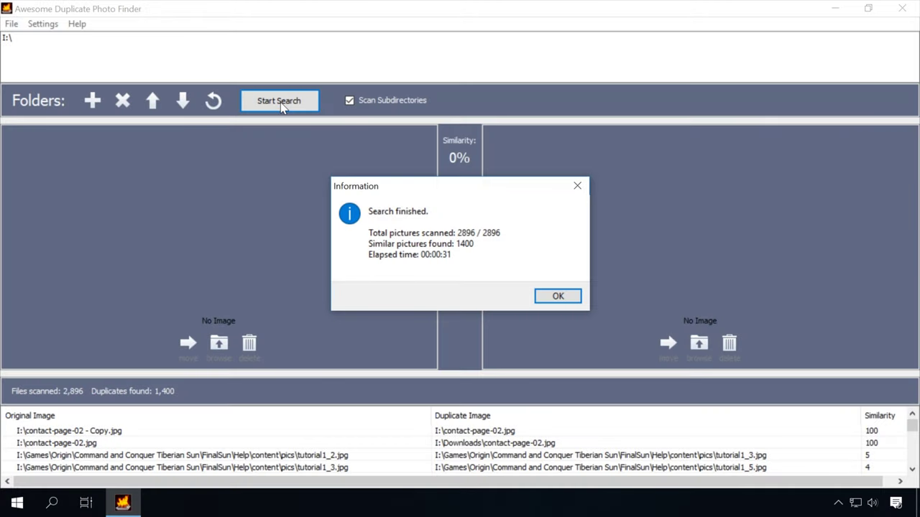
Dismiss the search summary and compare the first duplicate pair, contact-page-02.jpg, side by side
left_click(557, 295)
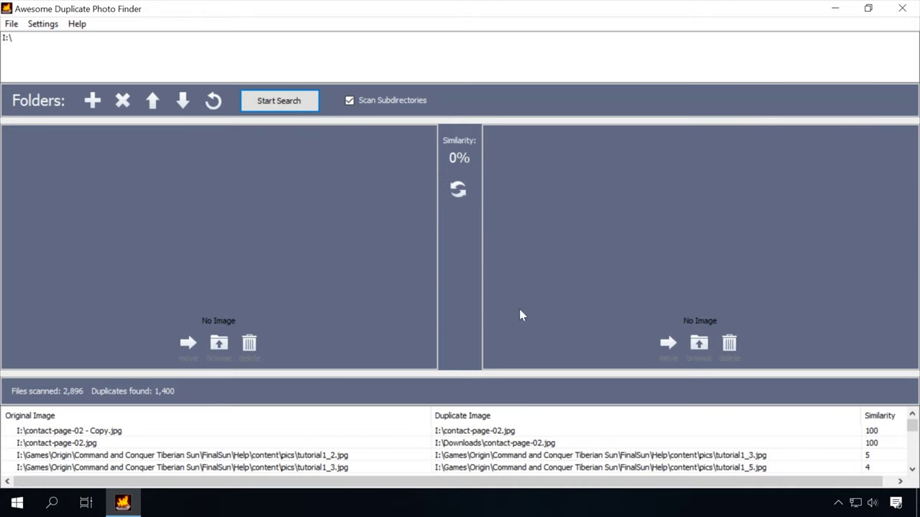
left_click(106, 431)
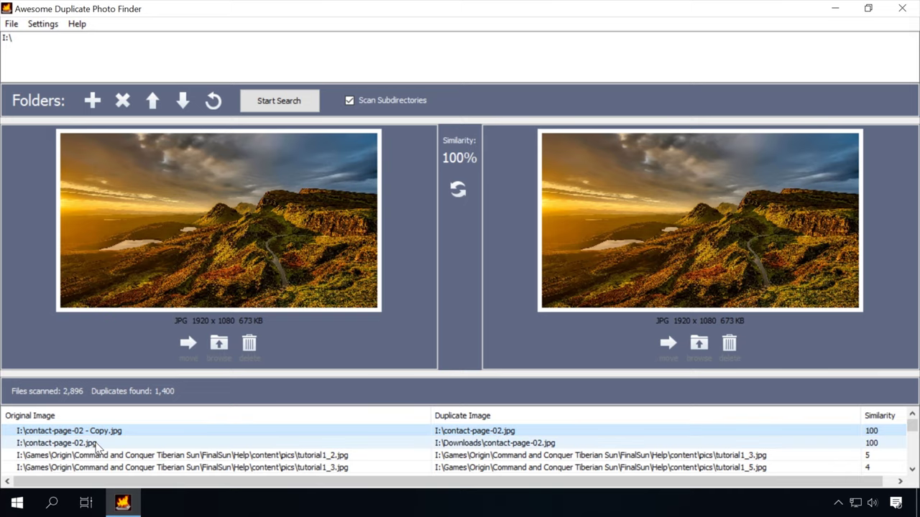
left_click(97, 443)
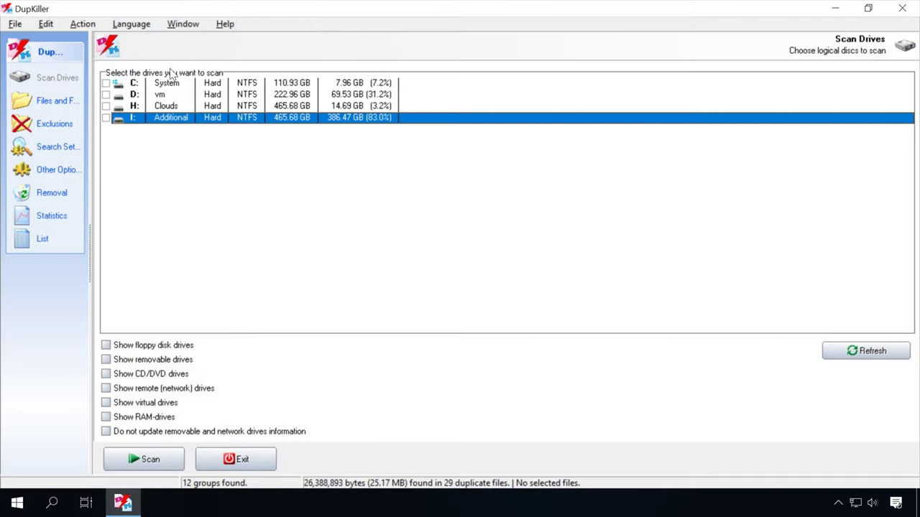
Select the C: System drive for scanning and open the file type comparison patterns
left_click(105, 84)
left_click(106, 95)
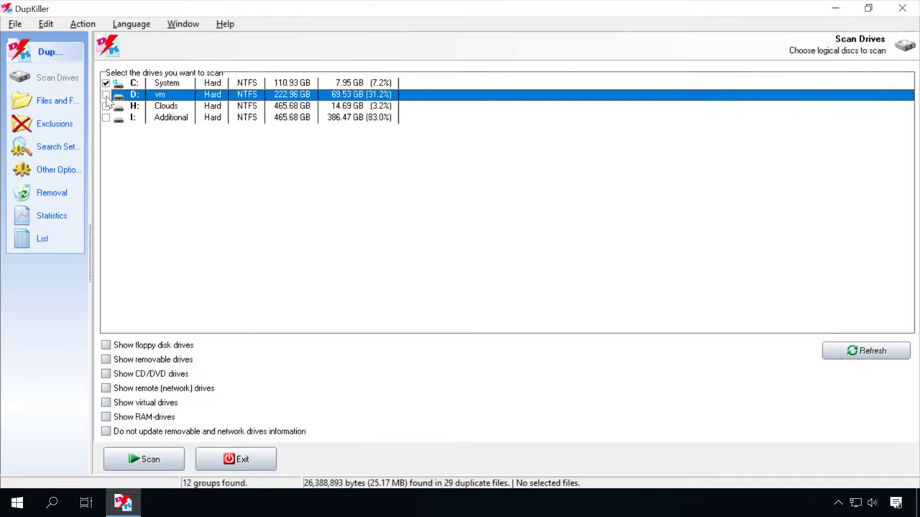
left_click(170, 85)
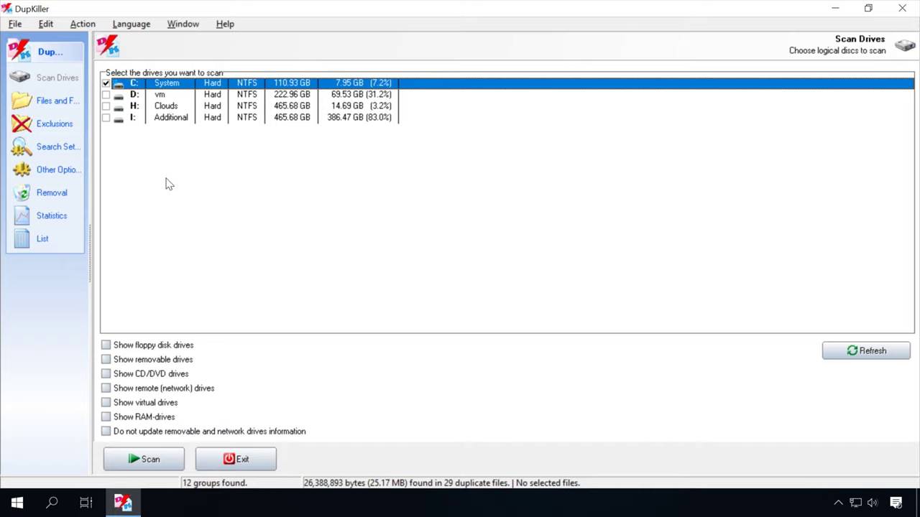
left_click(47, 147)
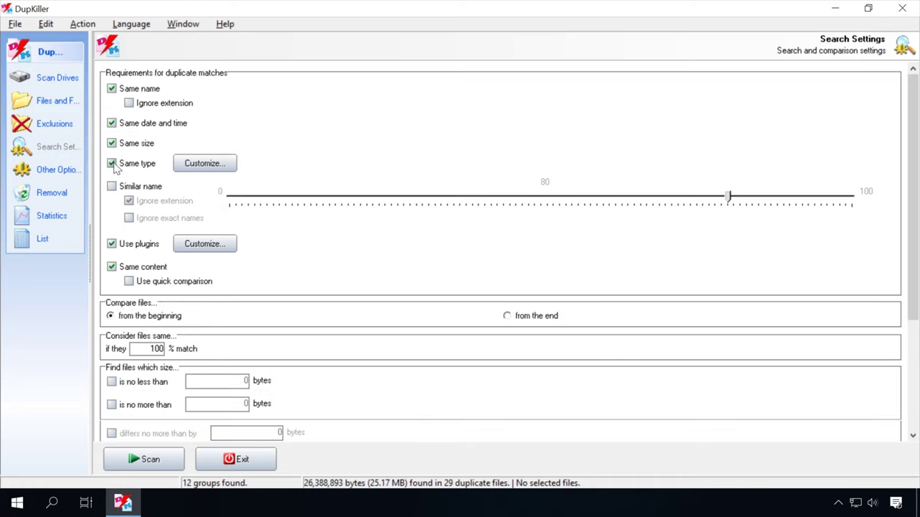
left_click(193, 164)
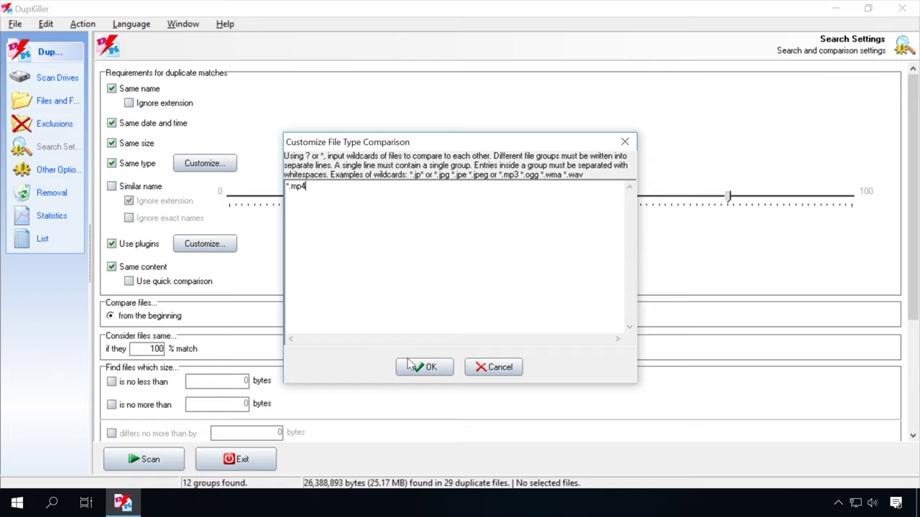
Keep *.mp4 as the file group, leave Same content and ApproCom enabled, and start the scan
left_click(412, 366)
left_click(111, 267)
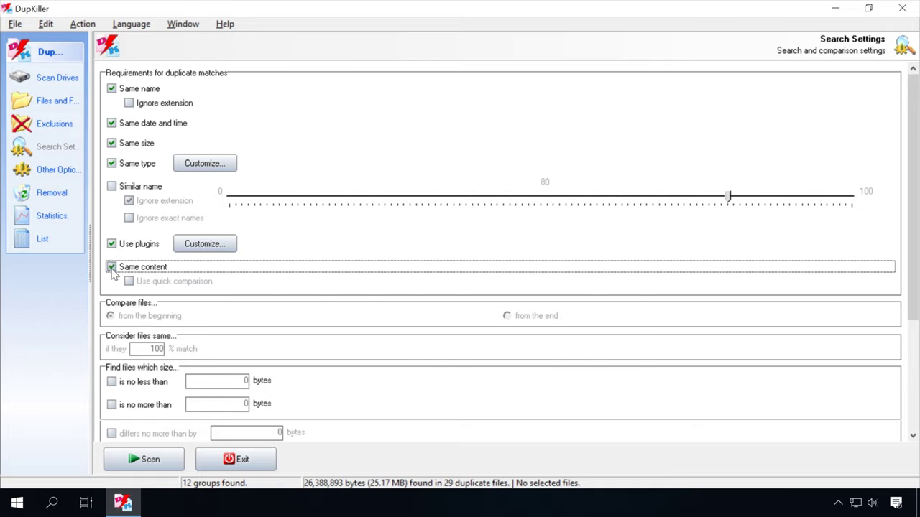
left_click(111, 267)
left_click(112, 244)
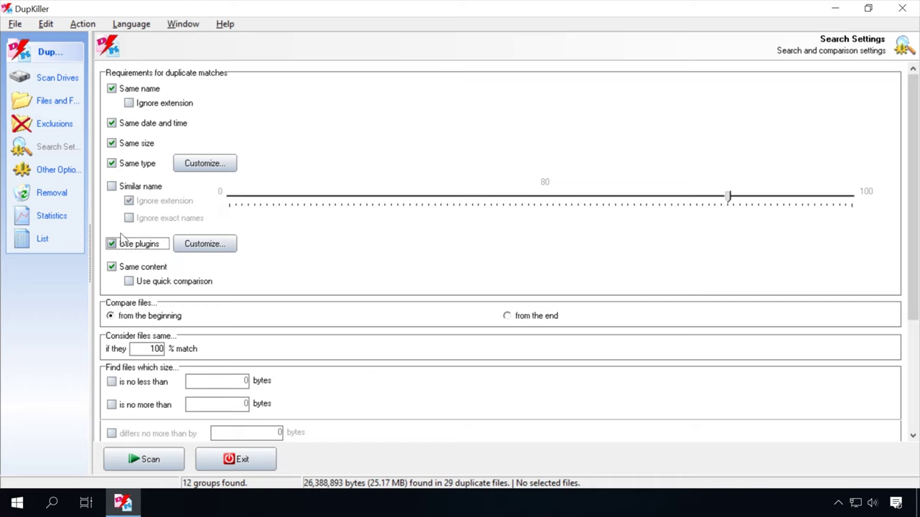
left_click(200, 246)
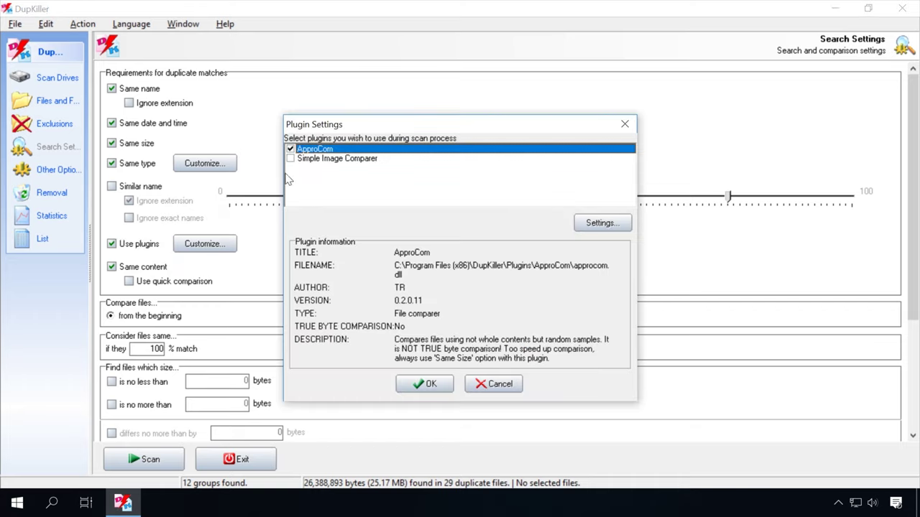
left_click(406, 387)
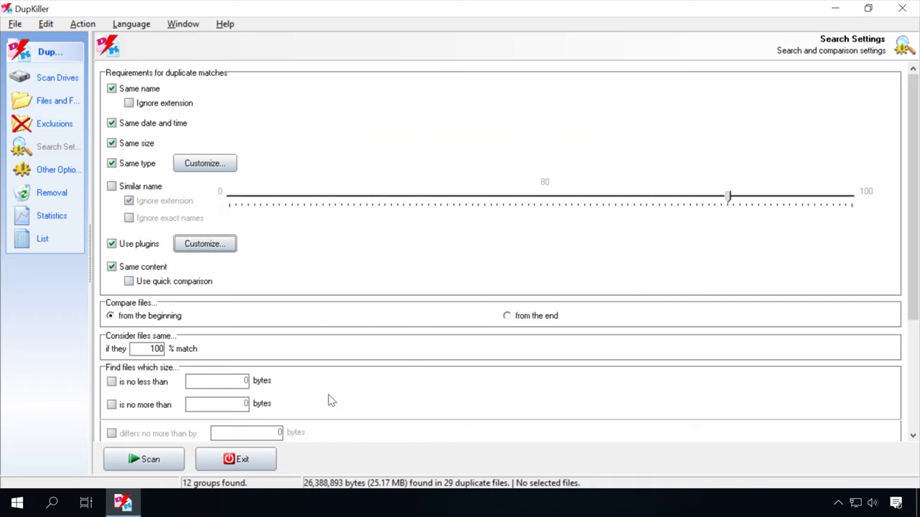
left_click(147, 460)
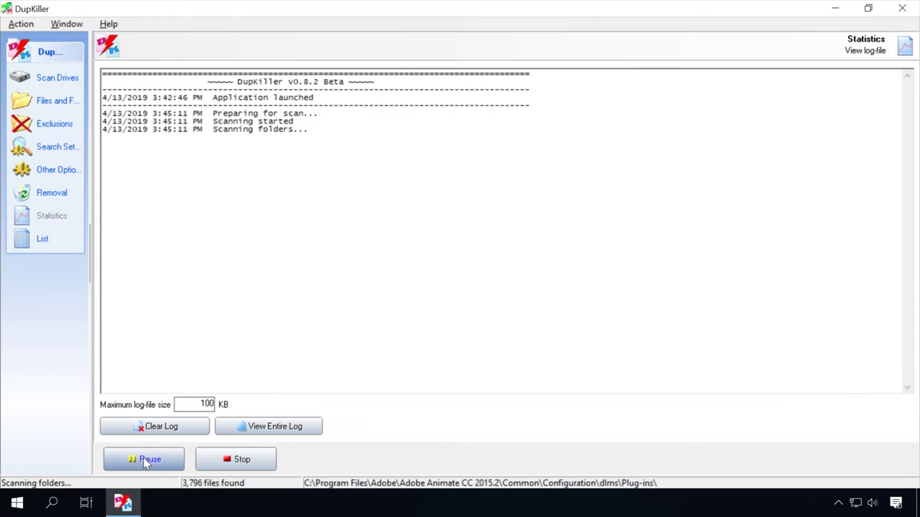